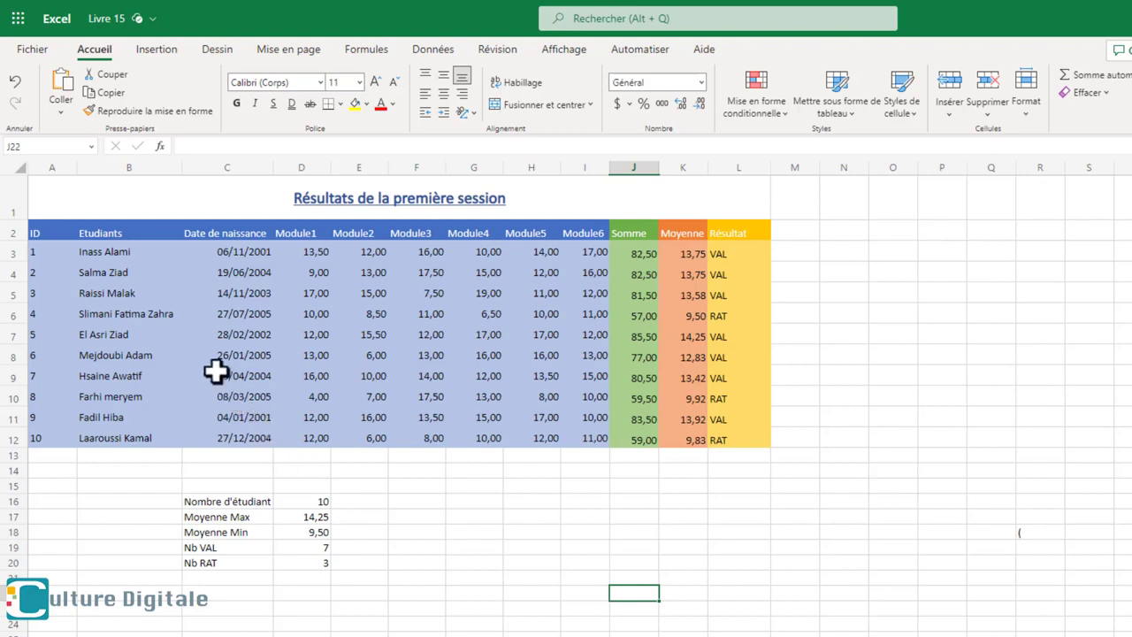
- Sort the student table in ascending order of the Etudiants column, expanding the selection to keep each row together
{"action": "left_click_drag", "start_coordinate": [143, 255], "coordinate": [158, 431]}
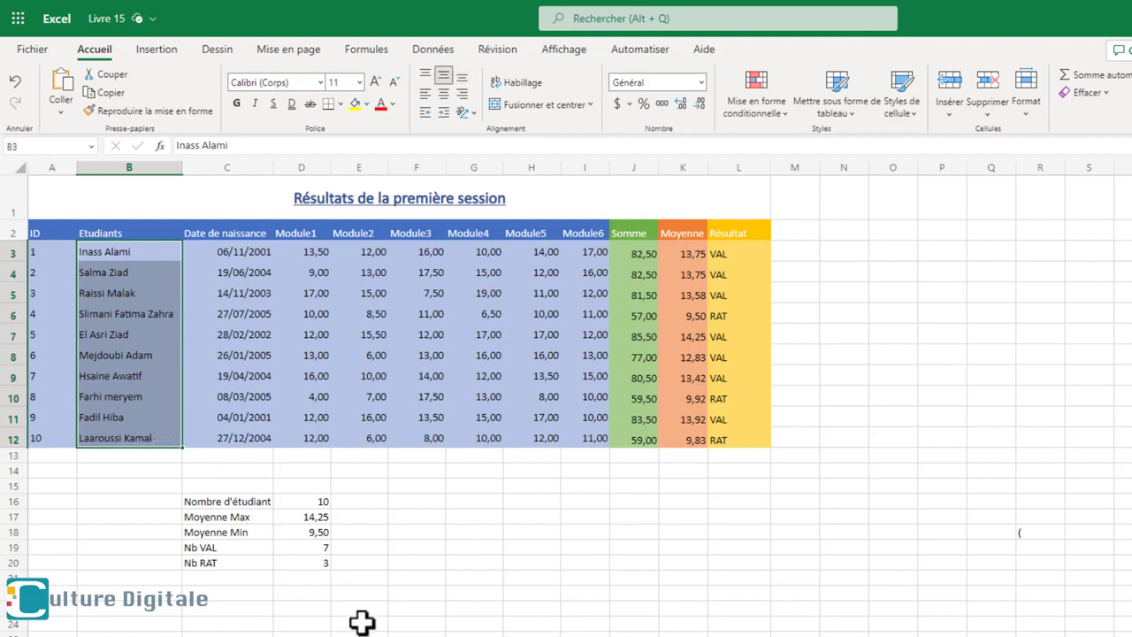
{"action": "left_click", "coordinate": [430, 53]}
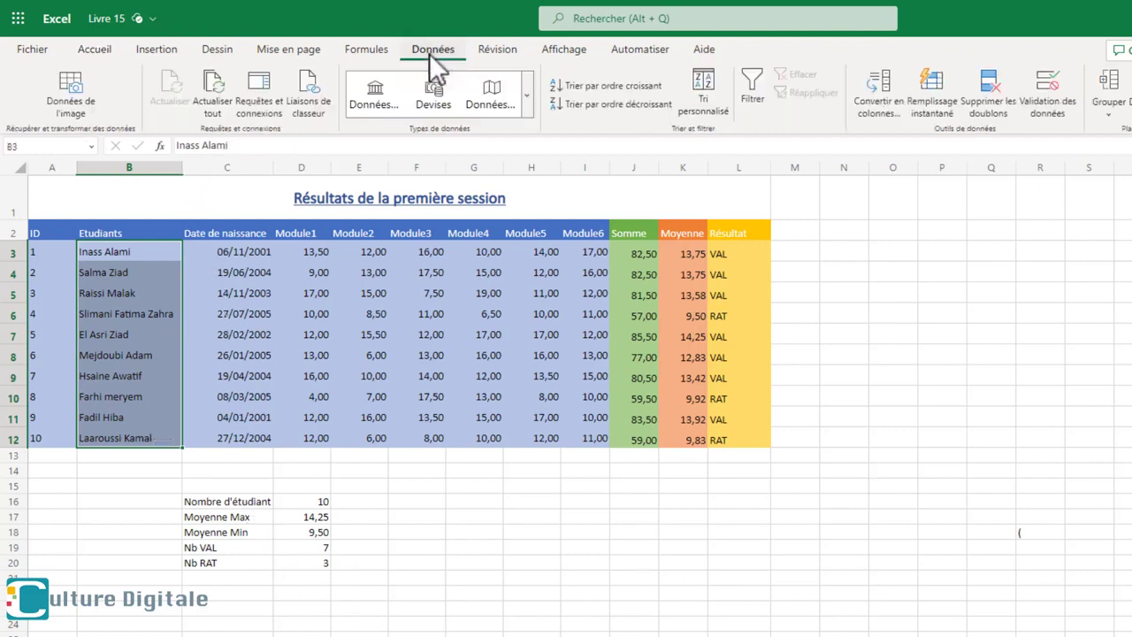
{"action": "left_click", "coordinate": [610, 86]}
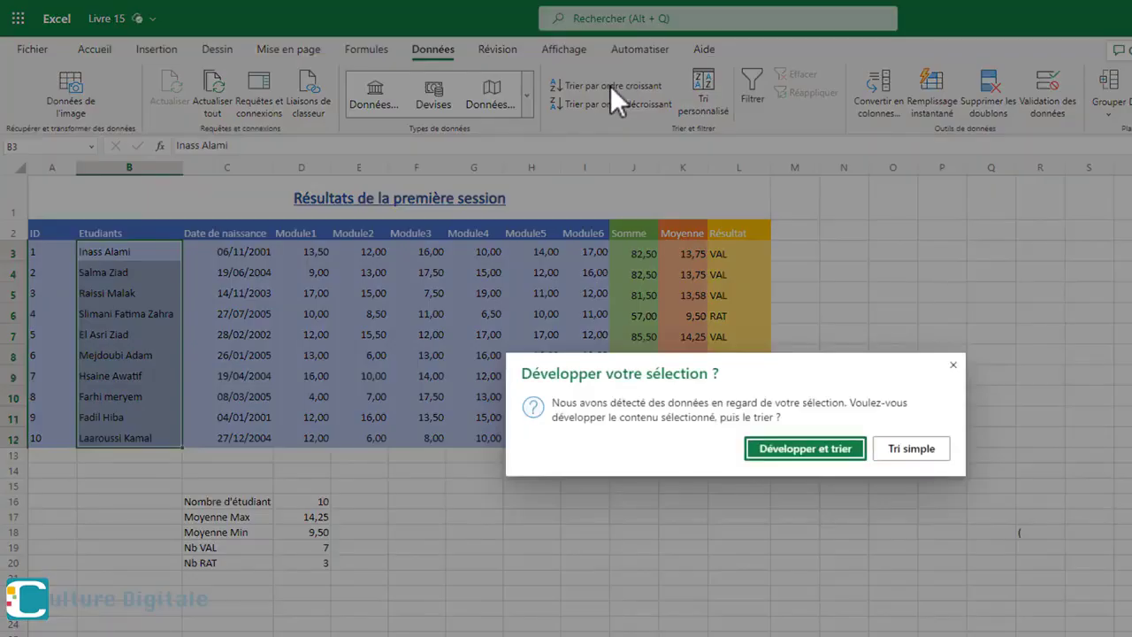
{"action": "left_click", "coordinate": [800, 448]}
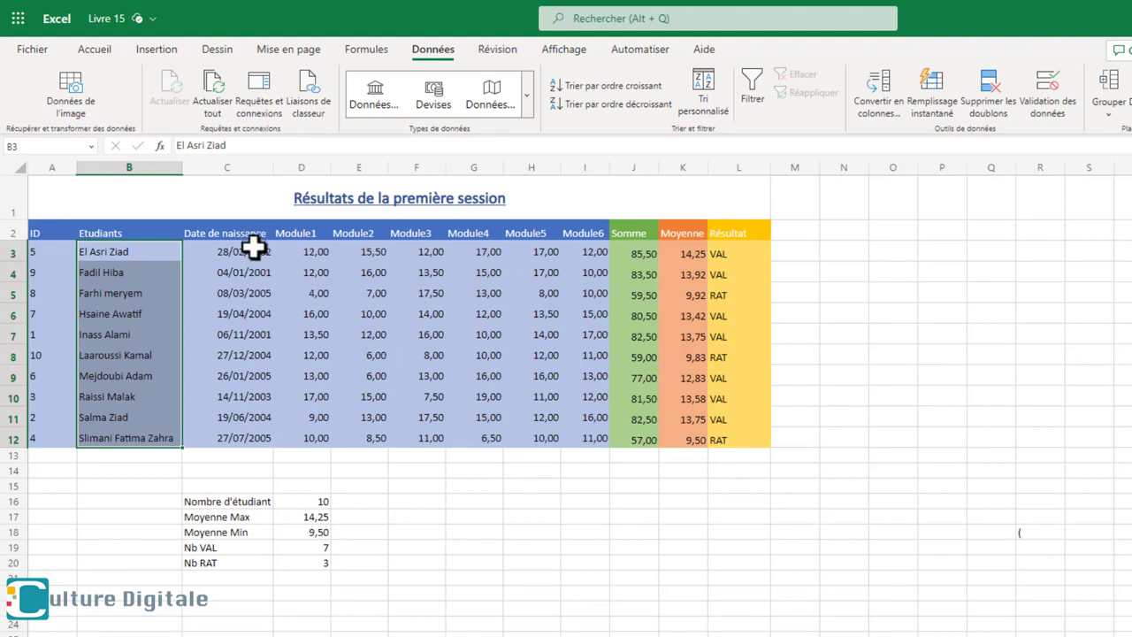
- Sort the table in ascending order of Date de naissance, expanding the selection to the neighbouring columns
{"action": "left_click_drag", "start_coordinate": [255, 248], "coordinate": [258, 435]}
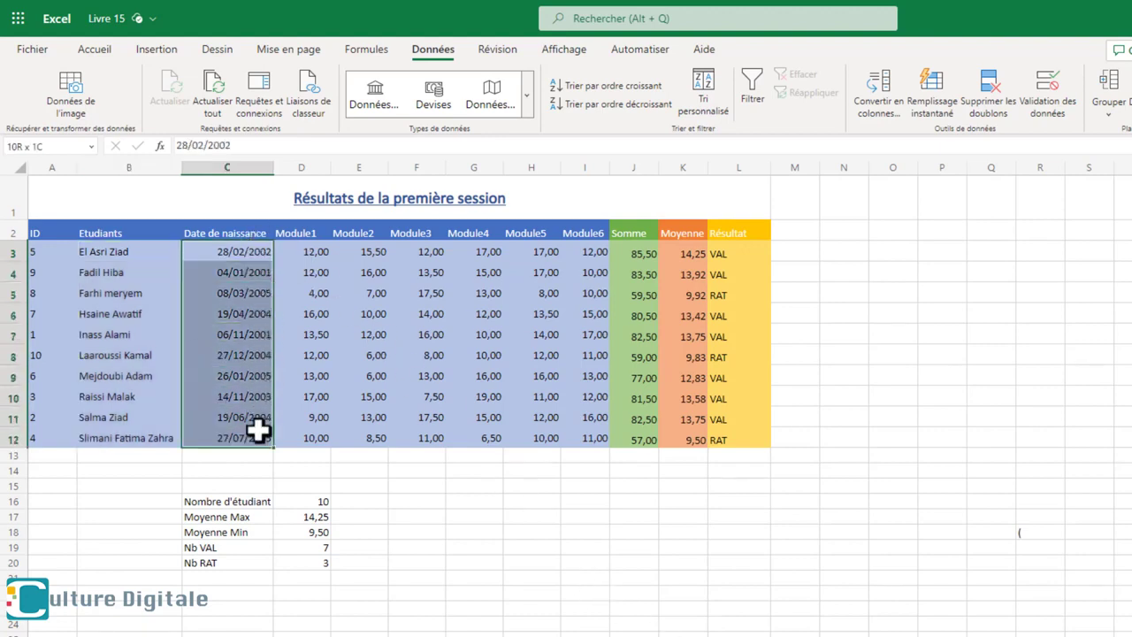
{"action": "left_click", "coordinate": [562, 84]}
{"action": "left_click", "coordinate": [776, 449]}
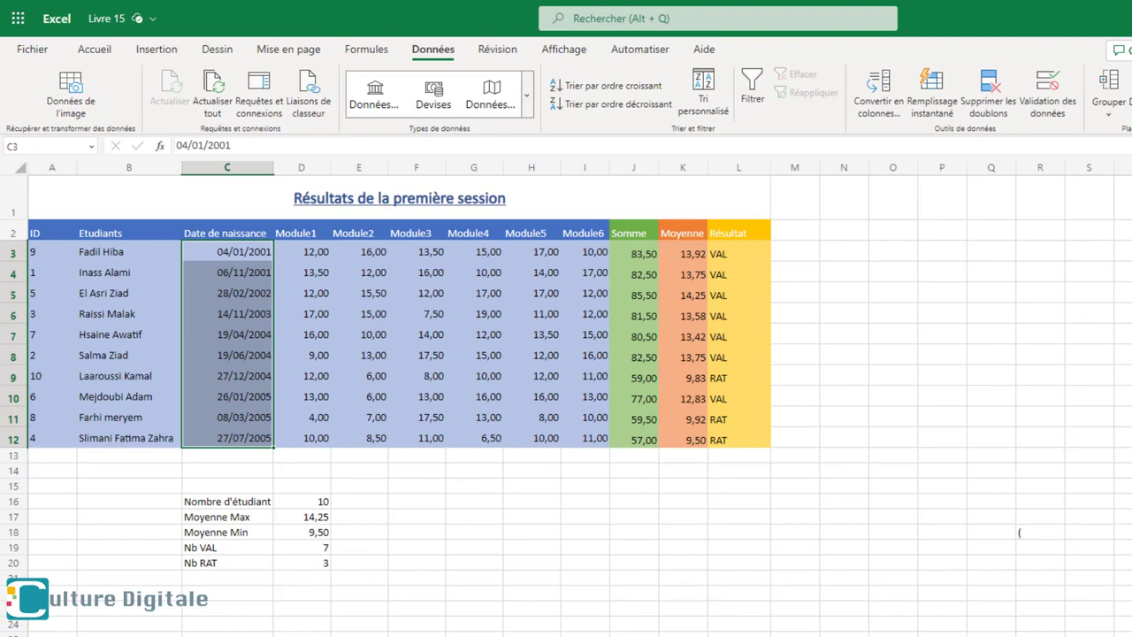
- Sort the table in descending order of the Moyenne column, expanding the selection to the neighbouring columns
{"action": "left_click_drag", "start_coordinate": [682, 254], "coordinate": [682, 438]}
{"action": "left_click", "coordinate": [612, 103]}
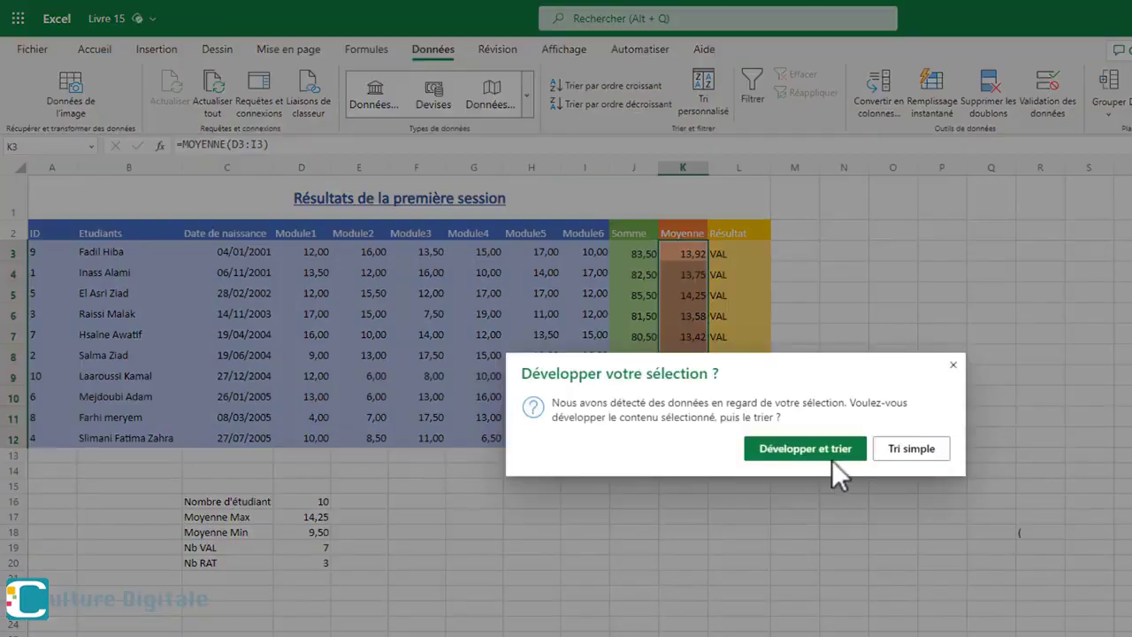
{"action": "left_click", "coordinate": [832, 462]}
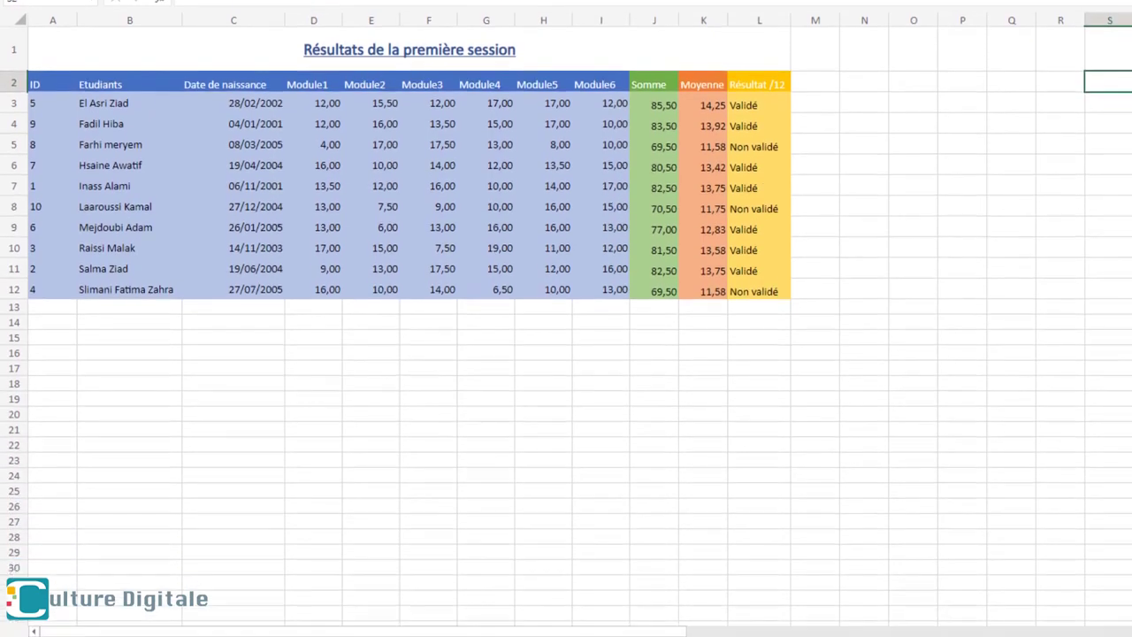
- Duplicate the first sheet of the Livre 12 workbook and insert a blank column before Module1
{"action": "right_click", "coordinate": [93, 607]}
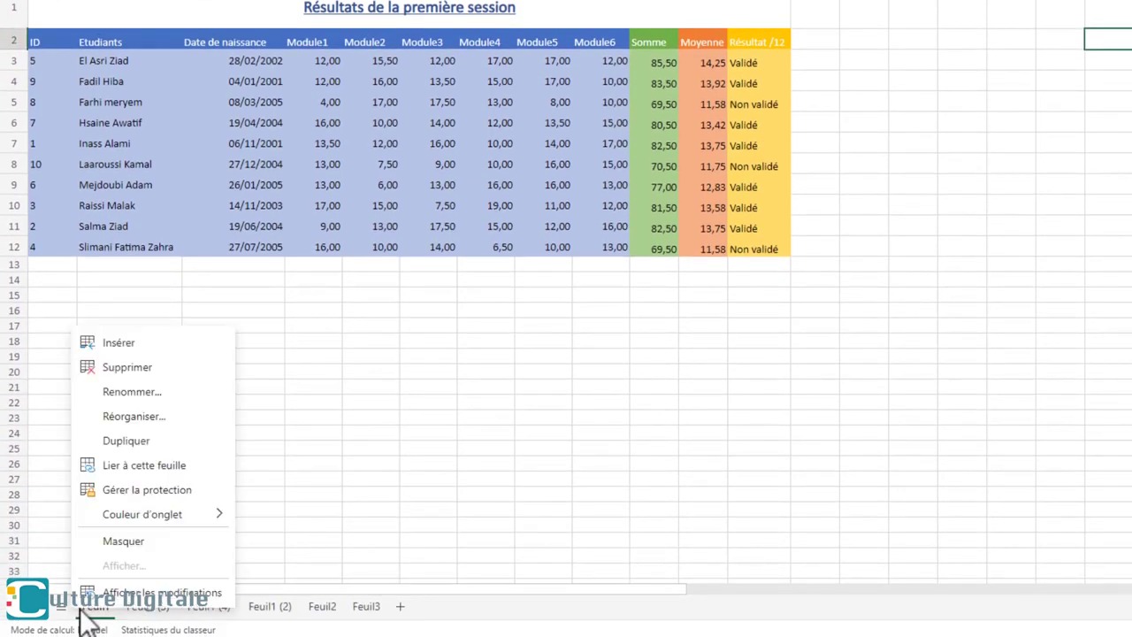
{"action": "left_click", "coordinate": [133, 442]}
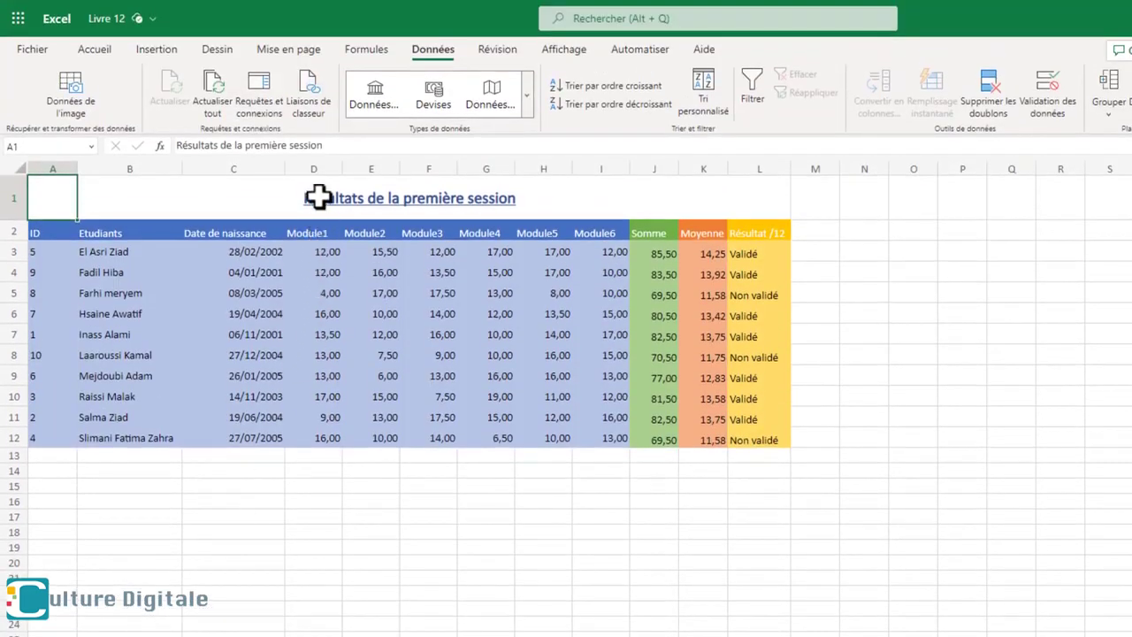
{"action": "left_click", "coordinate": [310, 161]}
{"action": "right_click", "coordinate": [310, 163]}
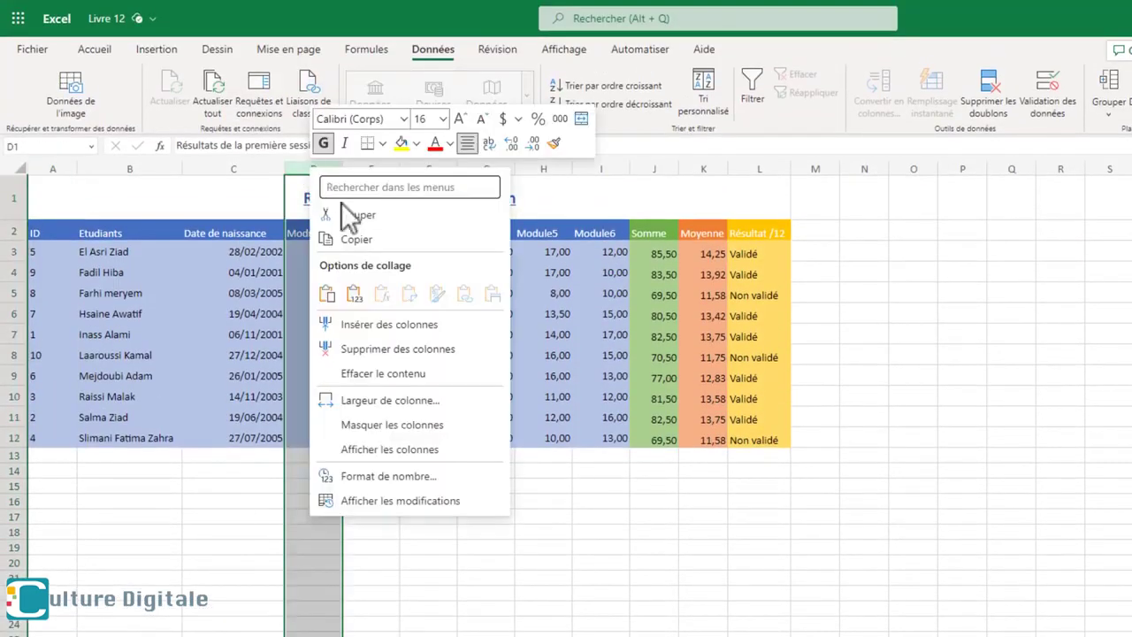
{"action": "left_click", "coordinate": [348, 324]}
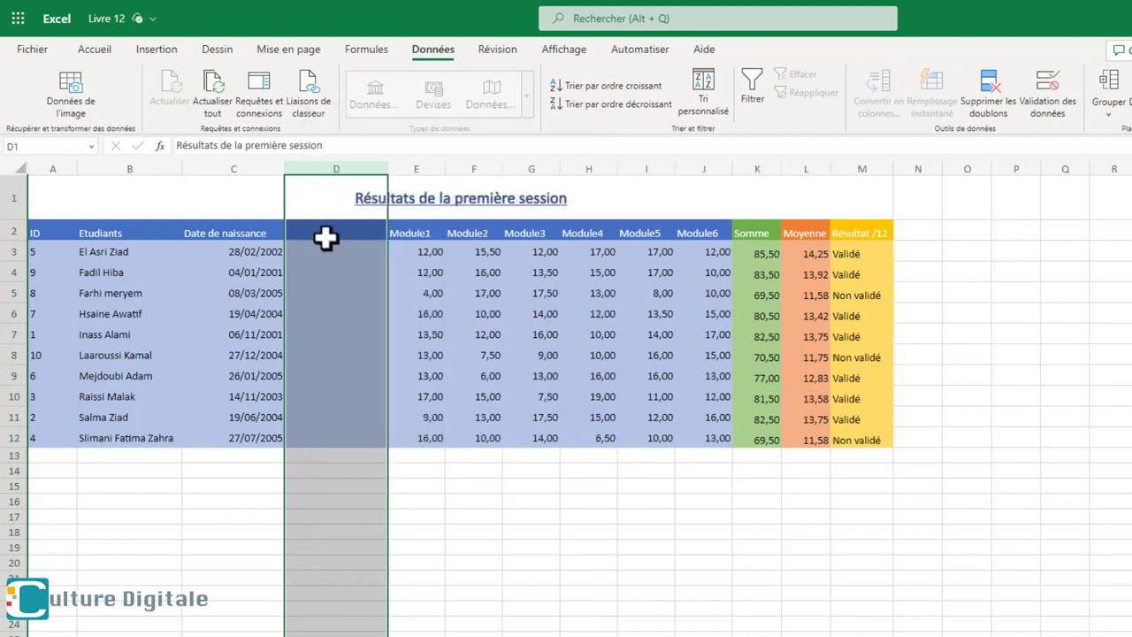
- Enter Filière as the header of the new column D in cell D2
{"action": "left_click", "coordinate": [325, 228]}
{"action": "type", "text": "Fil"}
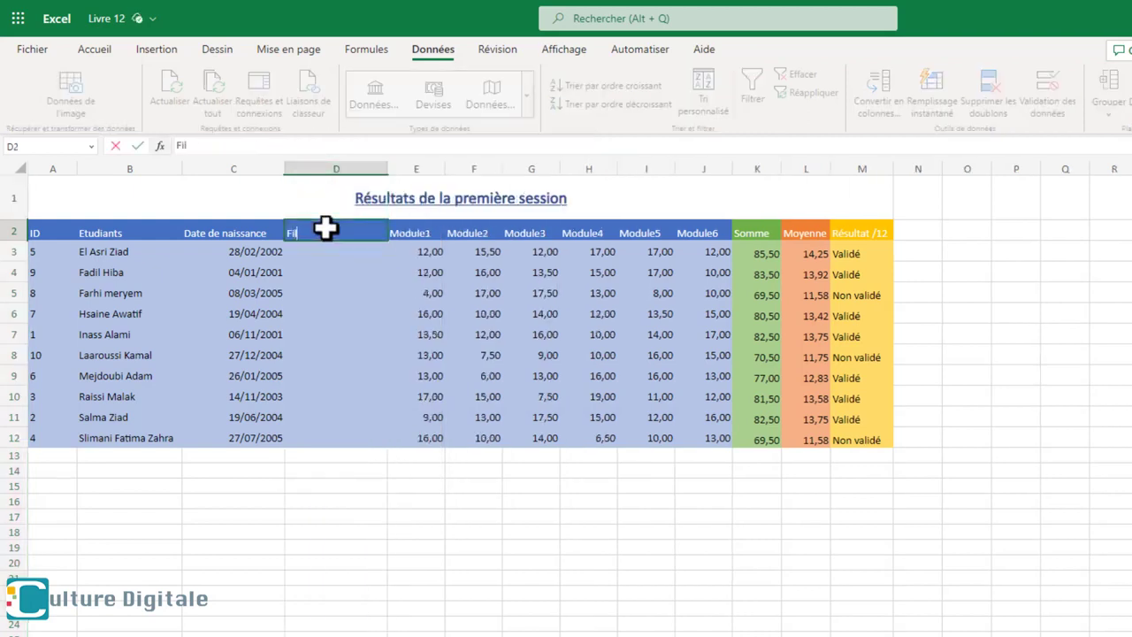
{"action": "type", "text": "ière"}
{"action": "key", "text": "Return"}
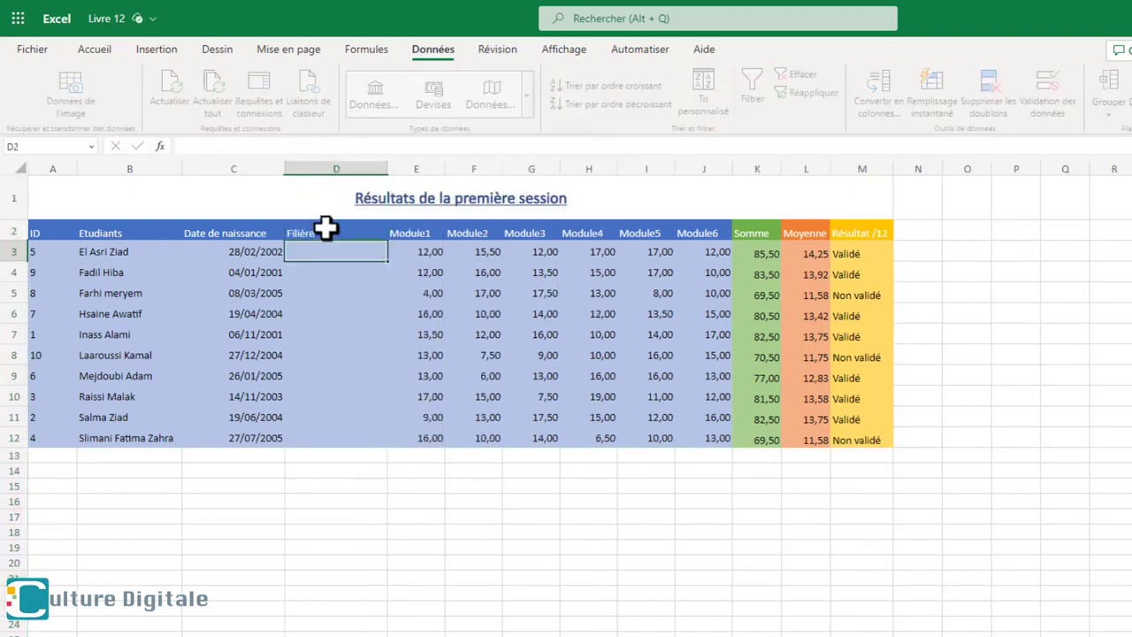
- Enter SMI and SMP in the first two Filière cells and fill the alternating values down to row 12
{"action": "type", "text": "SMI"}
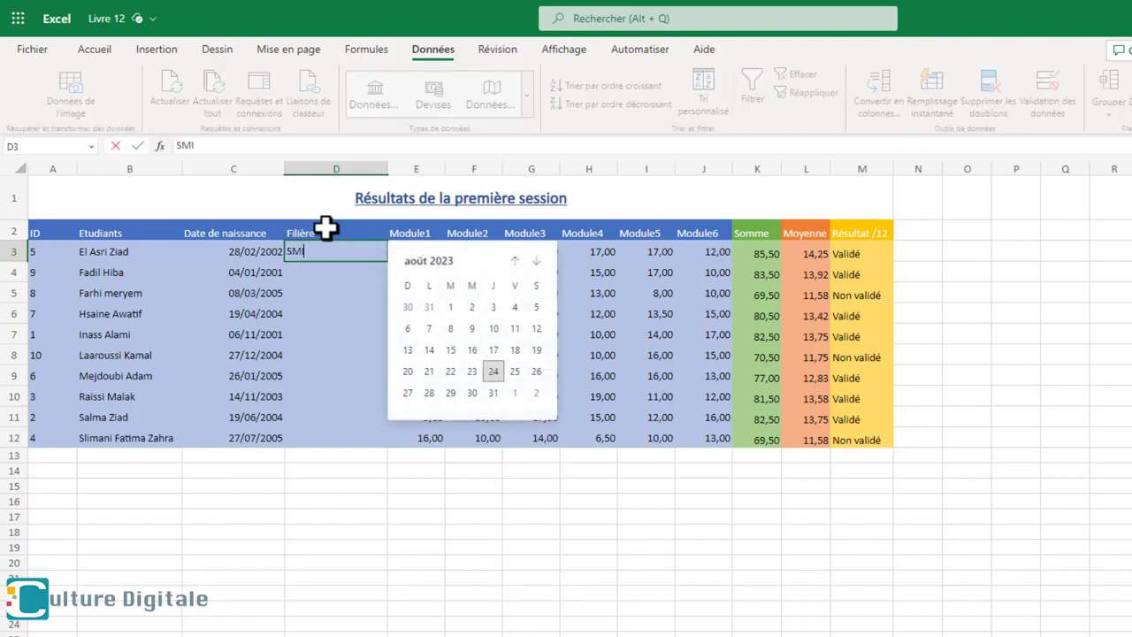
{"action": "key", "text": "Return"}
{"action": "type", "text": "SMP"}
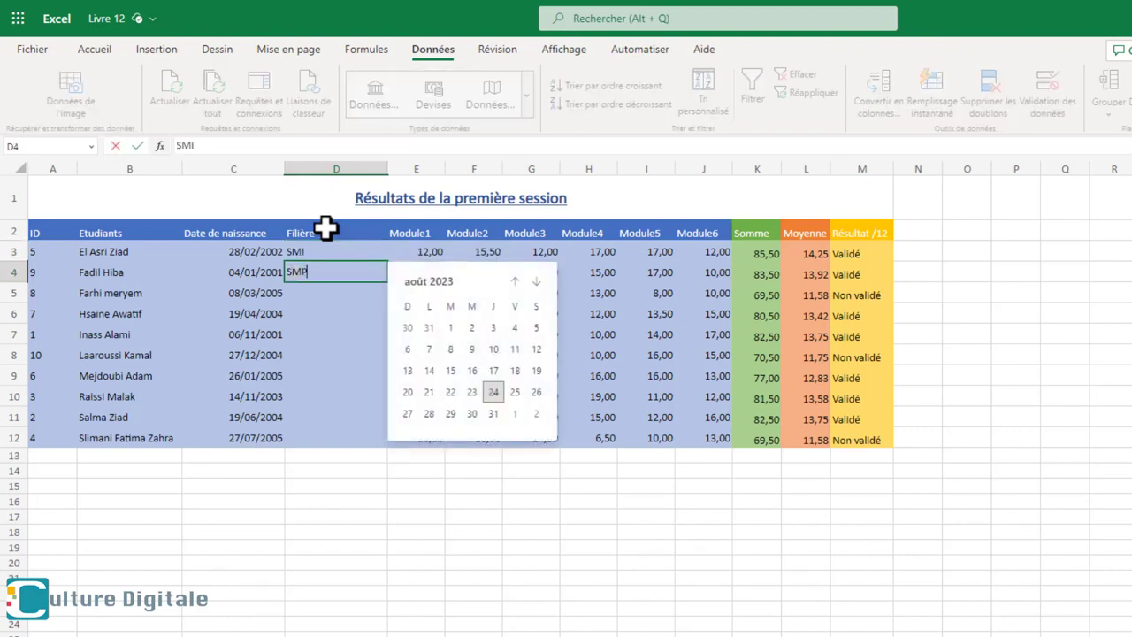
{"action": "key", "text": "Return"}
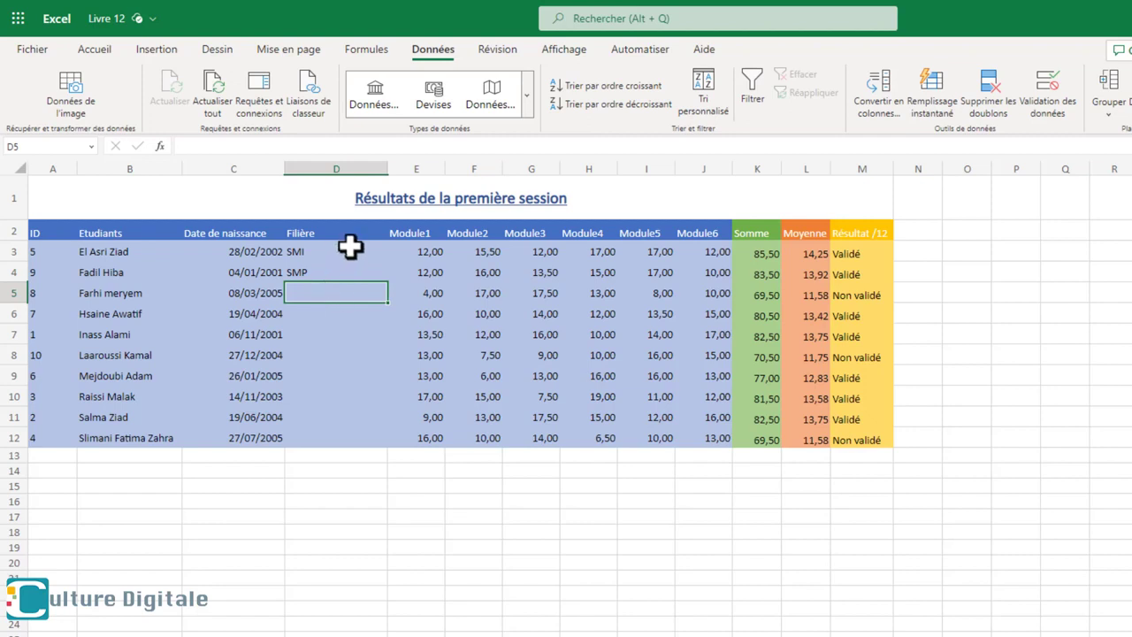
{"action": "left_click_drag", "start_coordinate": [351, 249], "coordinate": [385, 447]}
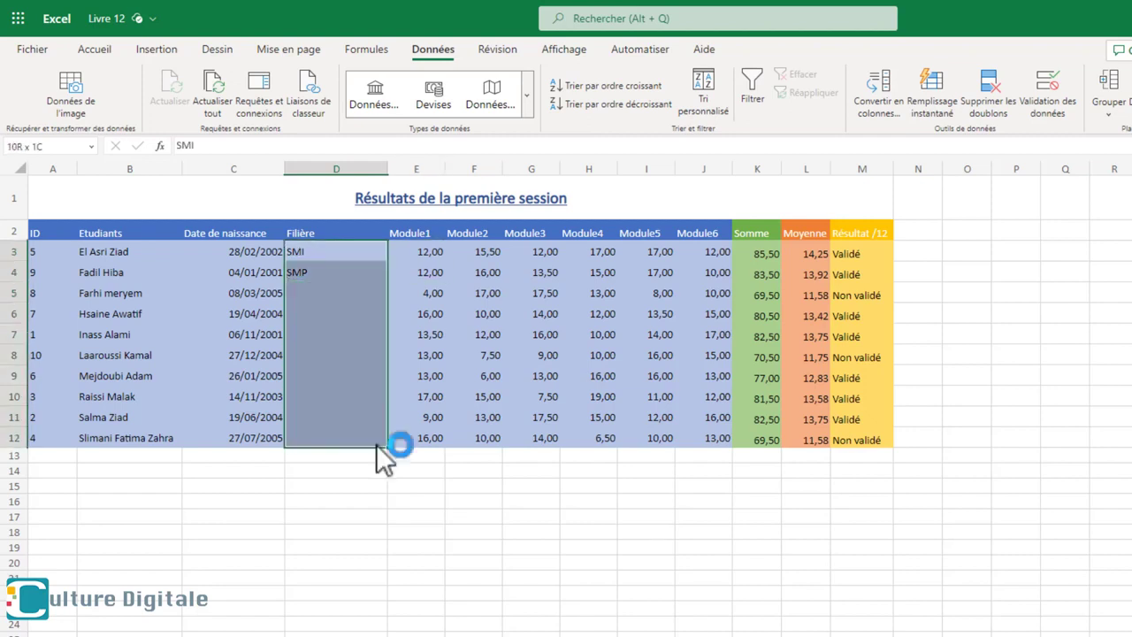
{"action": "left_click", "coordinate": [346, 581]}
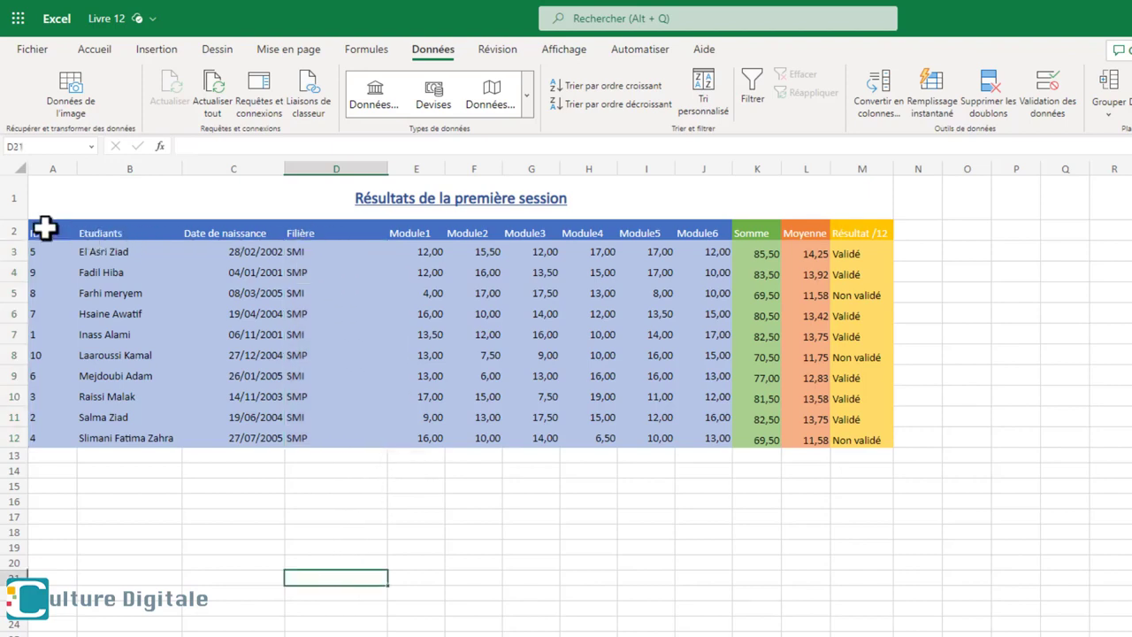
- Start a custom sort on the table A2:M12 with Filière as the first level, by cell values in ascending order
{"action": "mouse_move", "coordinate": [44, 228]}
{"action": "left_mouse_down"}
{"action": "mouse_move", "coordinate": [203, 263]}
{"action": "mouse_move", "coordinate": [796, 445]}
{"action": "mouse_move", "coordinate": [862, 441]}
{"action": "left_mouse_up"}
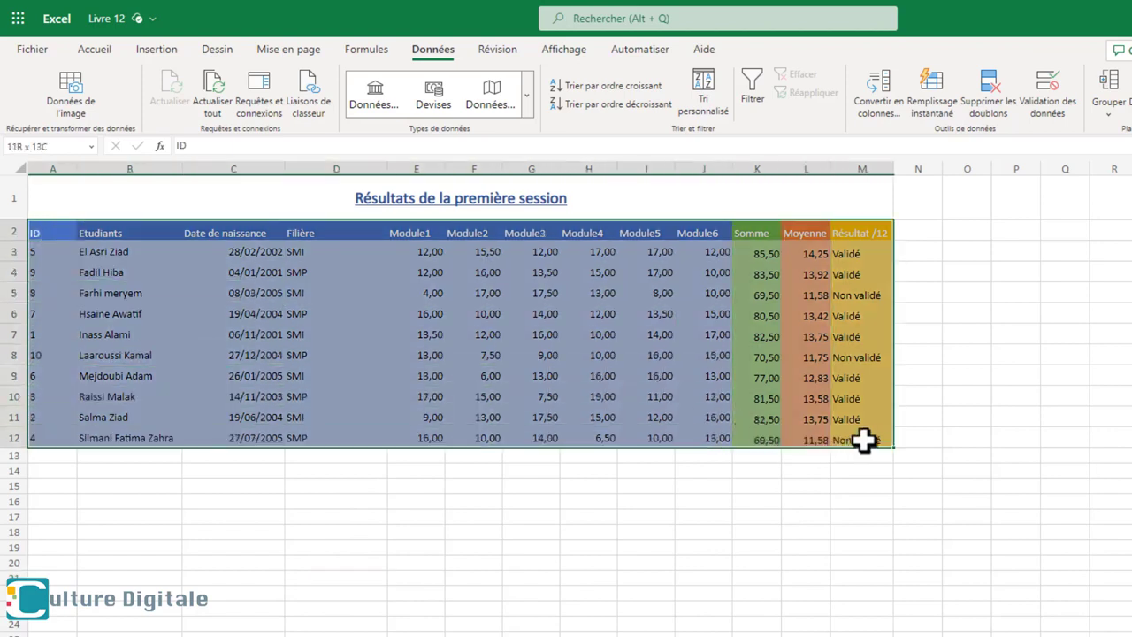
{"action": "left_click", "coordinate": [711, 108]}
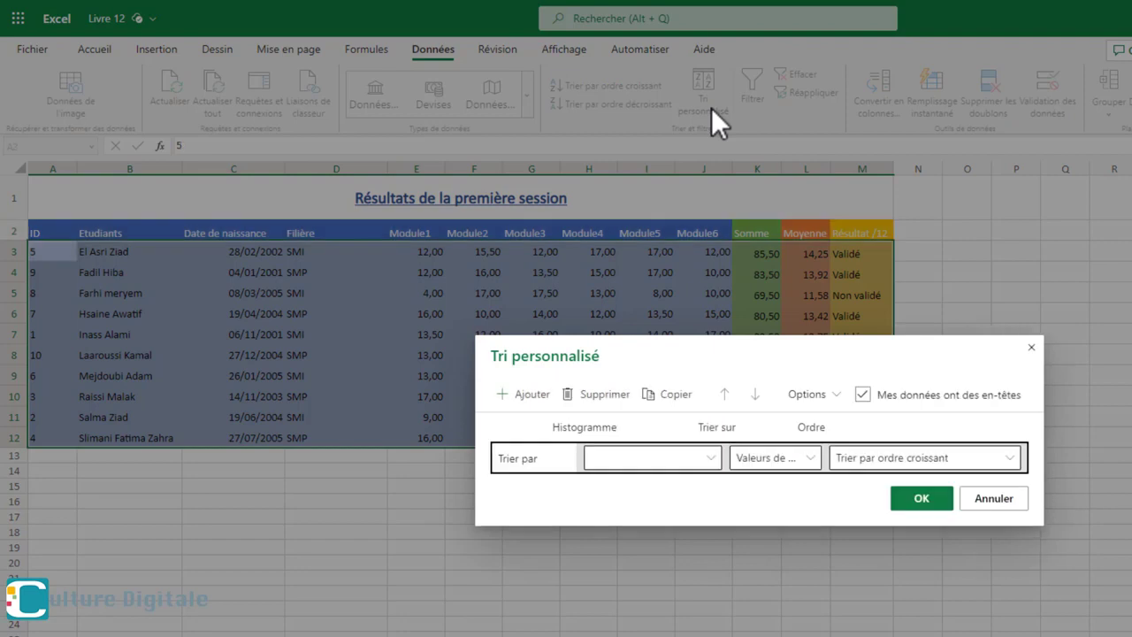
{"action": "left_click", "coordinate": [709, 459]}
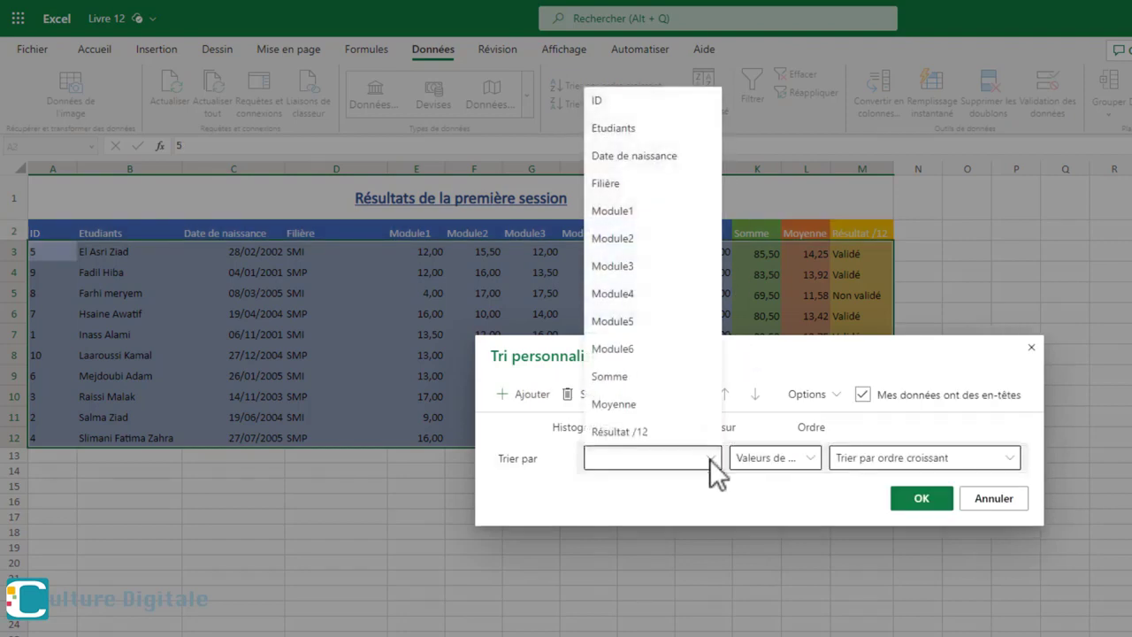
{"action": "left_click", "coordinate": [683, 183]}
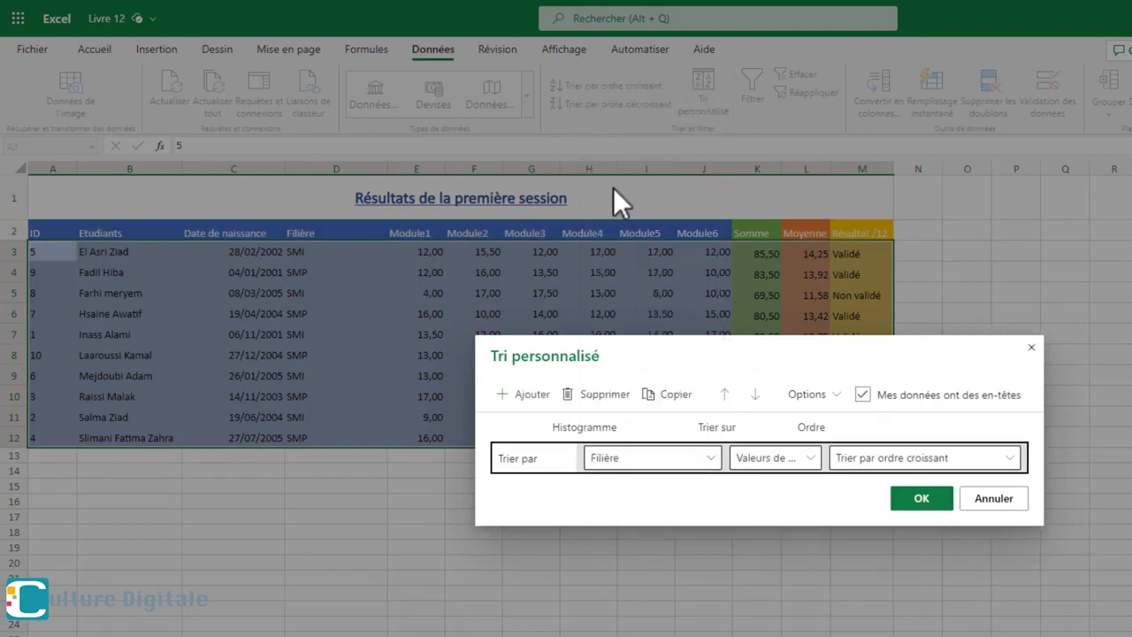
{"action": "left_click", "coordinate": [800, 458]}
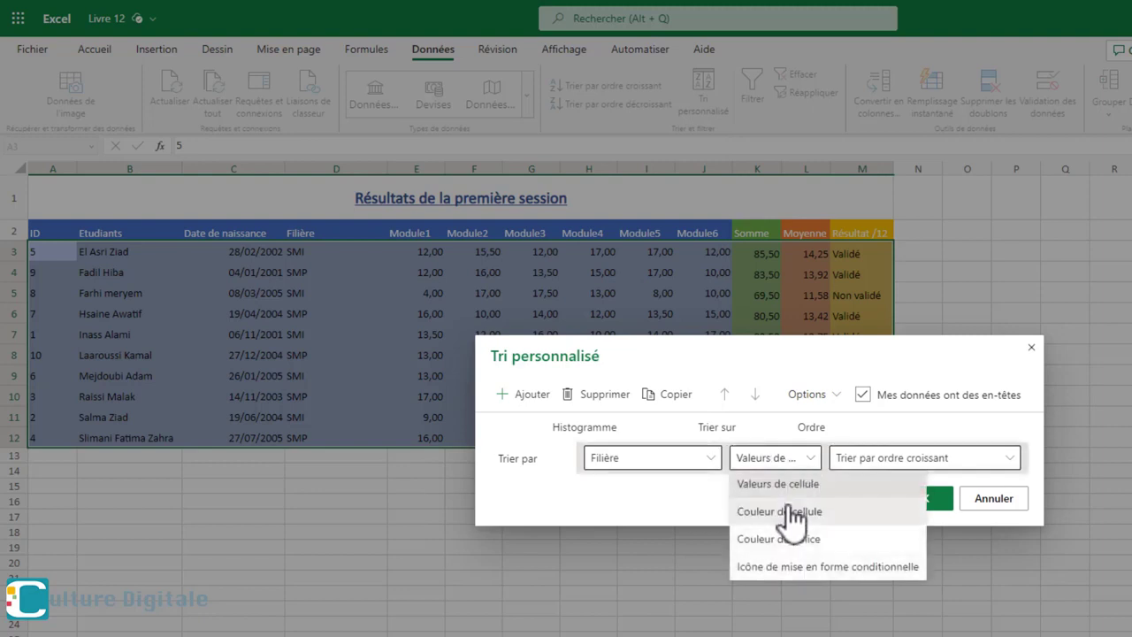
{"action": "left_click", "coordinate": [783, 484]}
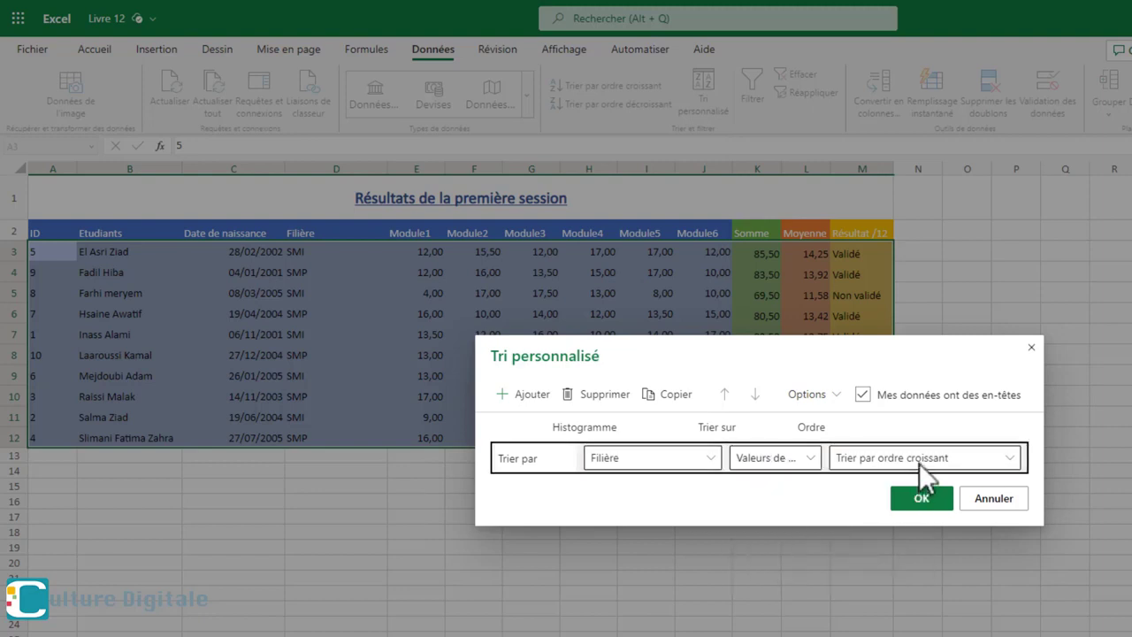
{"action": "left_click", "coordinate": [919, 462]}
{"action": "left_click", "coordinate": [920, 484]}
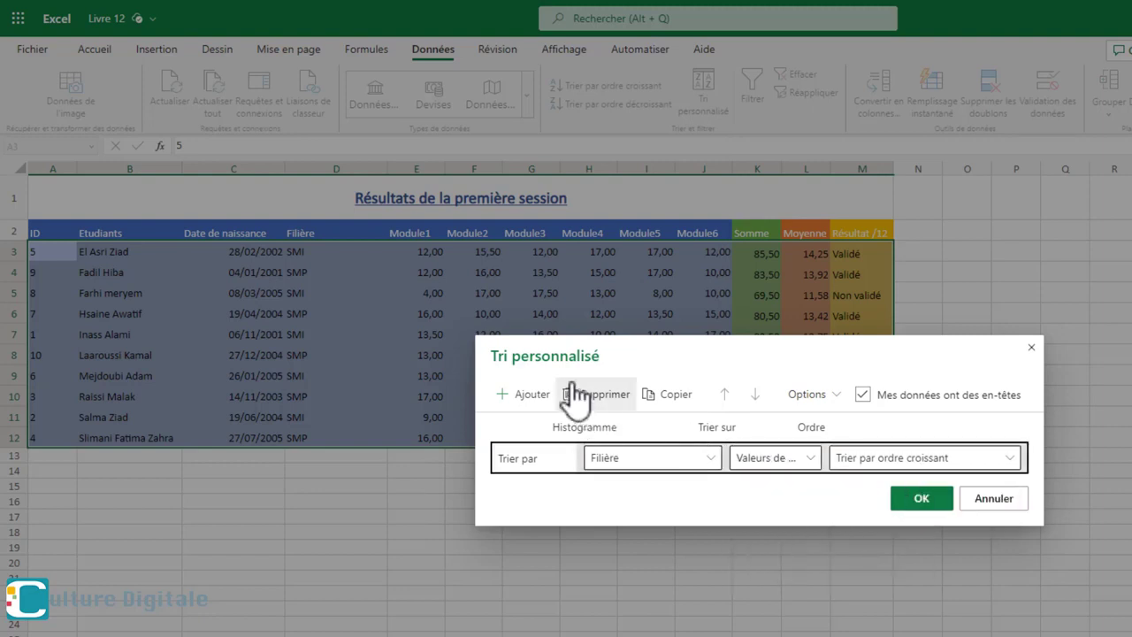
- Add Moyenne as the second sort level, by cell values in descending order, and apply the custom sort
{"action": "left_click", "coordinate": [539, 396]}
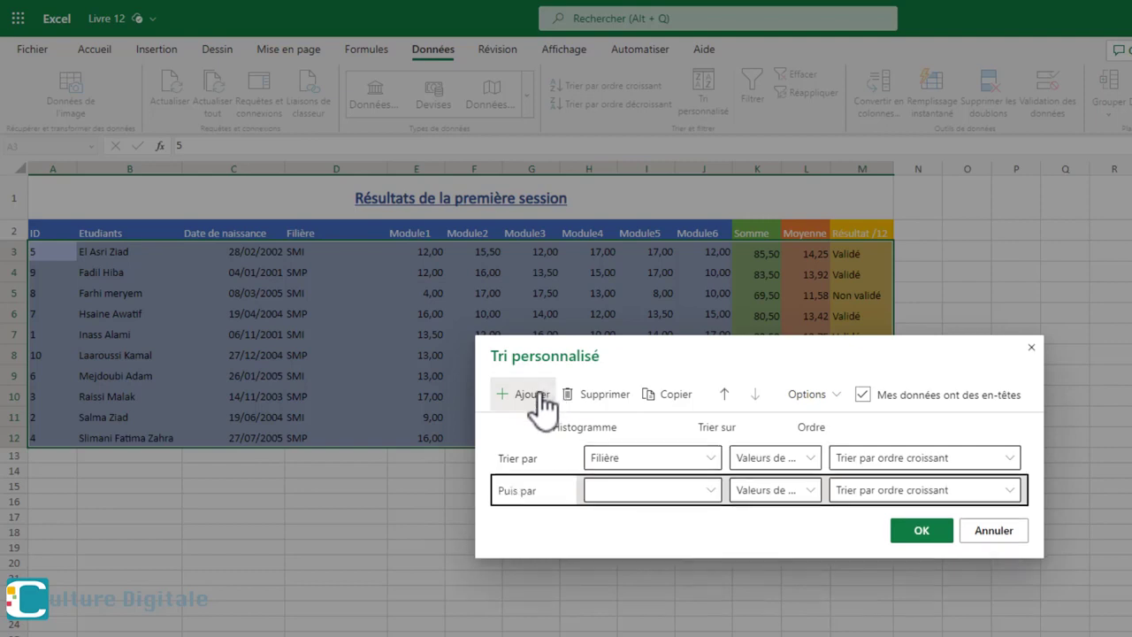
{"action": "left_click", "coordinate": [662, 489]}
{"action": "left_click", "coordinate": [617, 434]}
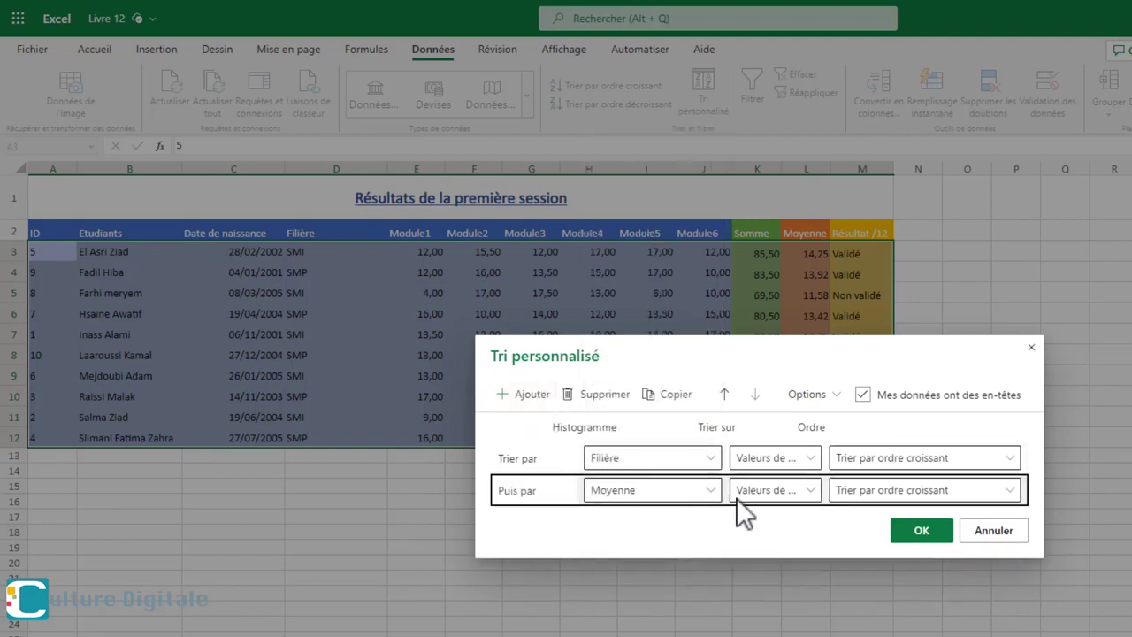
{"action": "left_click", "coordinate": [781, 493]}
{"action": "left_click", "coordinate": [784, 517]}
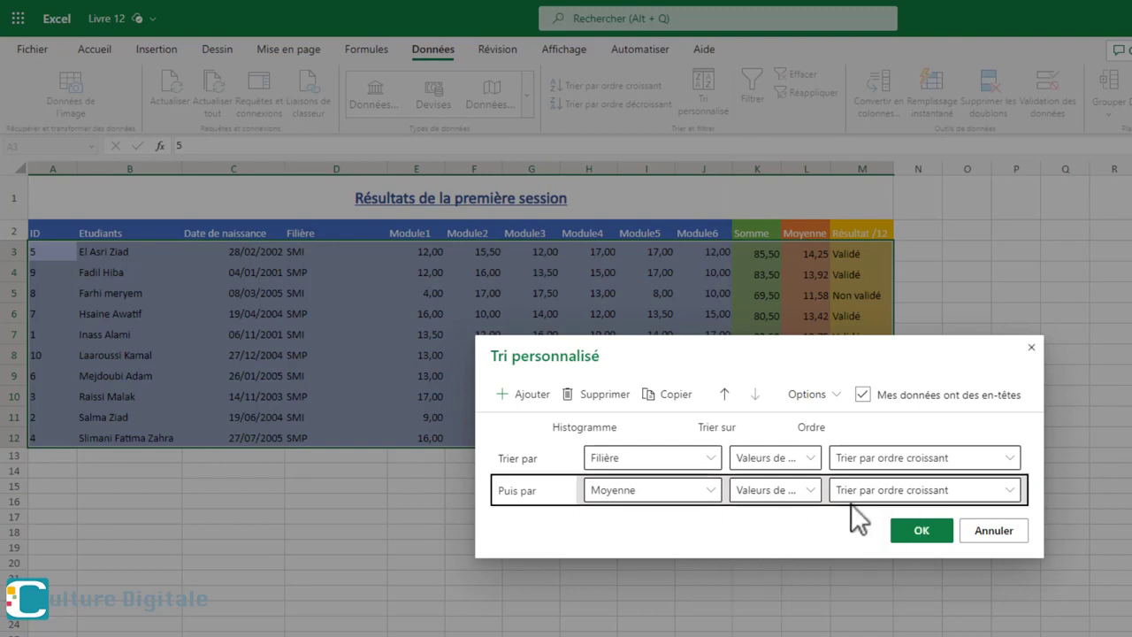
{"action": "left_click", "coordinate": [880, 489]}
{"action": "left_click", "coordinate": [874, 544]}
{"action": "left_click", "coordinate": [920, 530]}
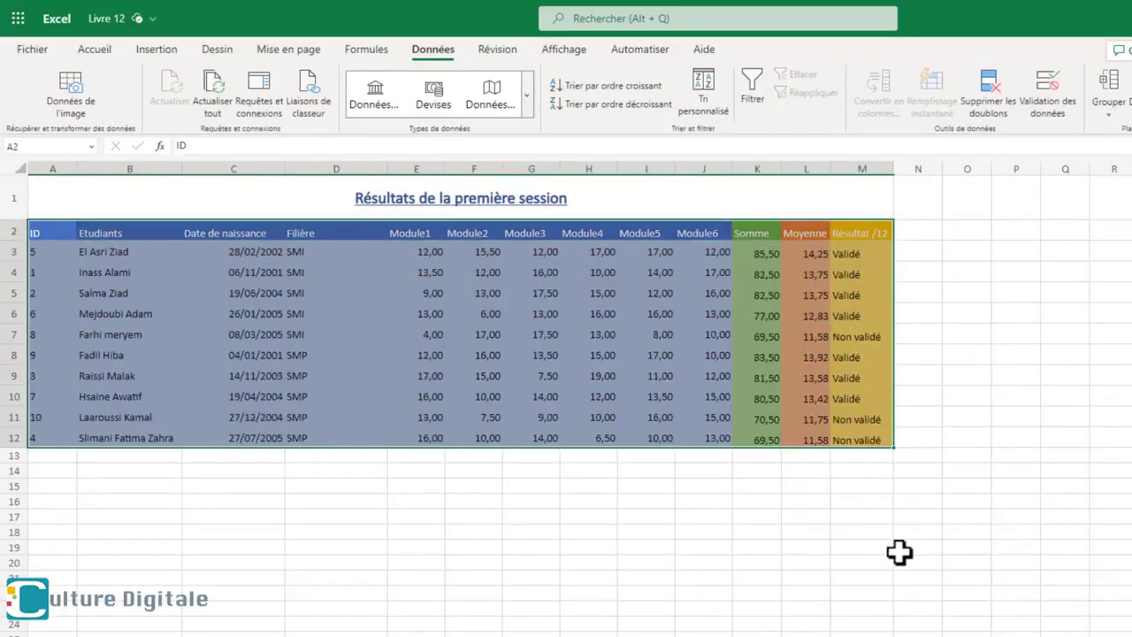
{"action": "left_click", "coordinate": [899, 550]}
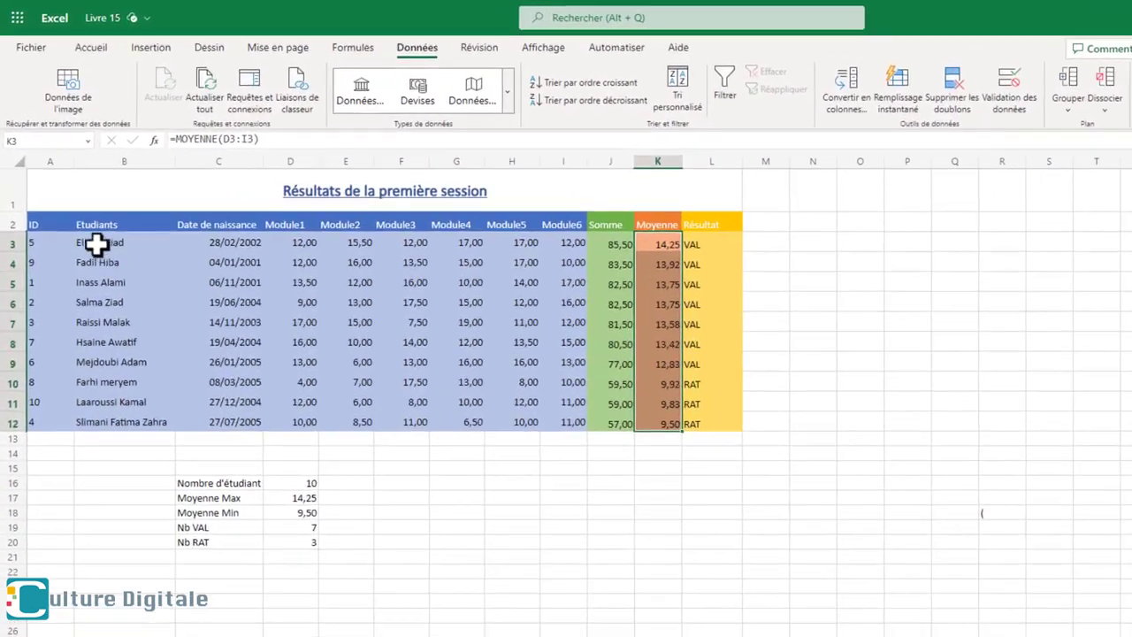
- In the Livre 15 workbook, turn on filtering for the table's header row from ID to Résultat
{"action": "left_click_drag", "start_coordinate": [36, 223], "coordinate": [107, 237]}
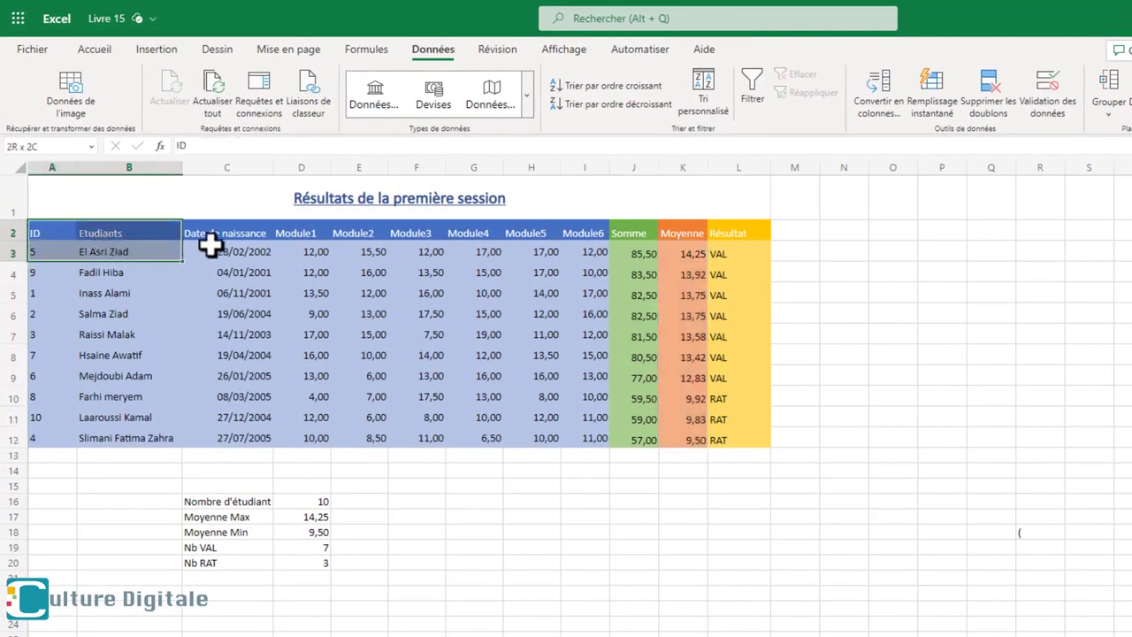
{"action": "left_click_drag", "start_coordinate": [210, 245], "coordinate": [731, 232]}
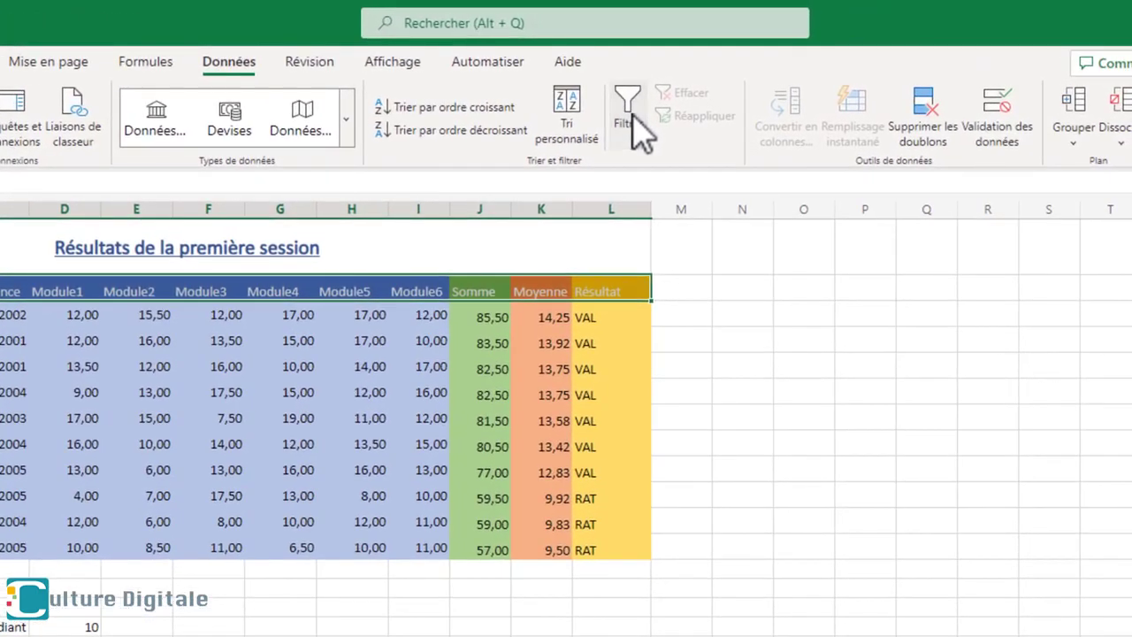
{"action": "left_click", "coordinate": [628, 110]}
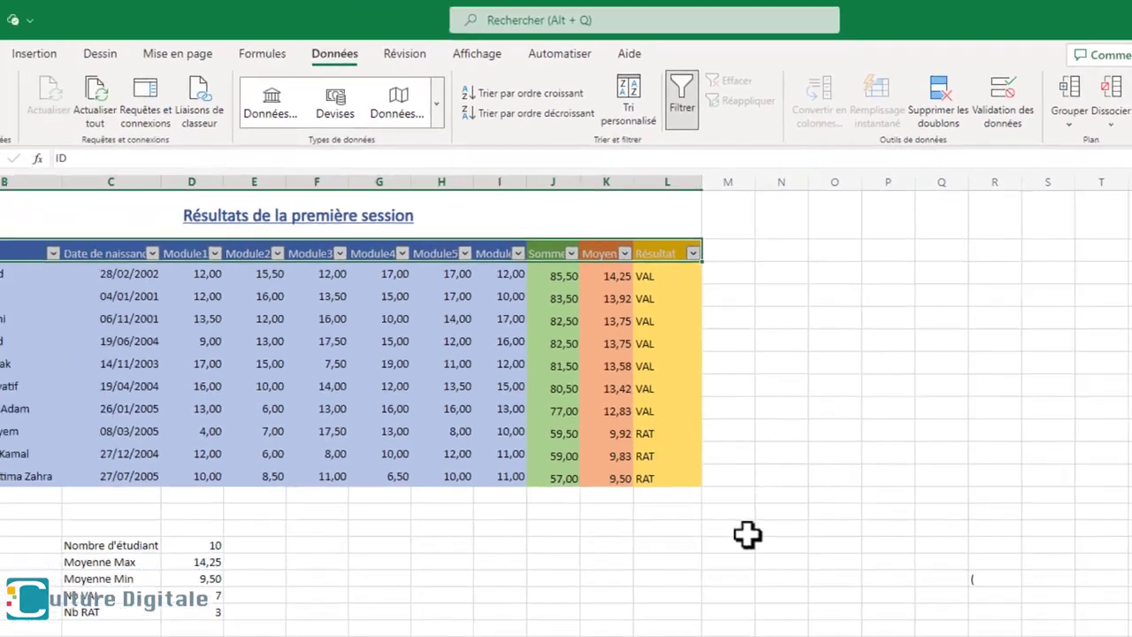
{"action": "left_click", "coordinate": [699, 607]}
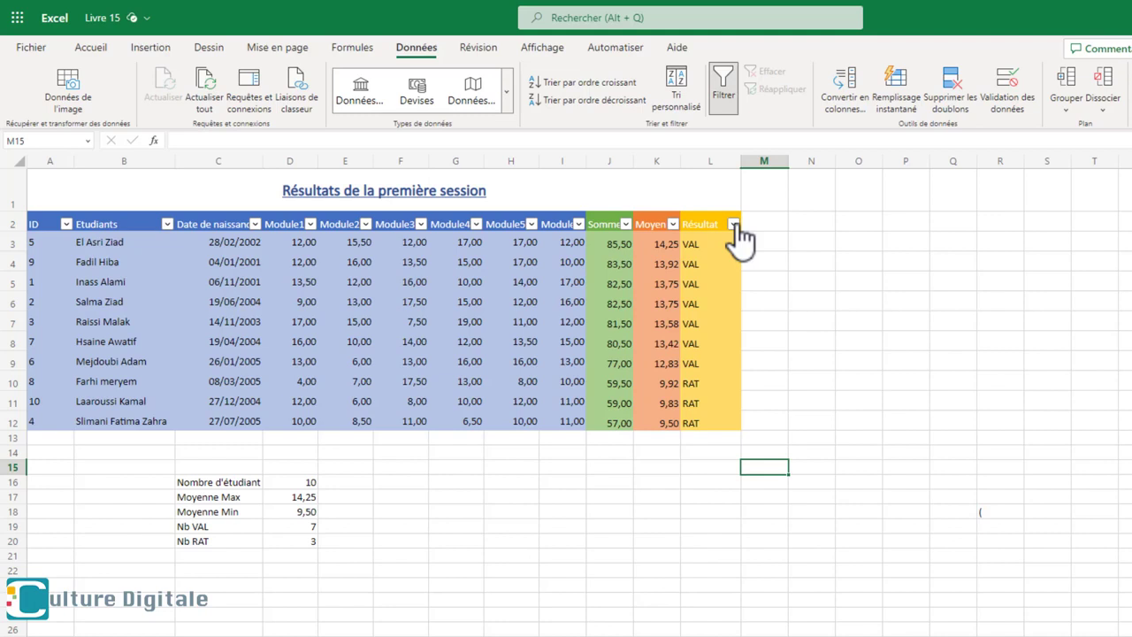
- Filter the Résultat column to show only the students marked VAL
{"action": "left_click", "coordinate": [736, 227]}
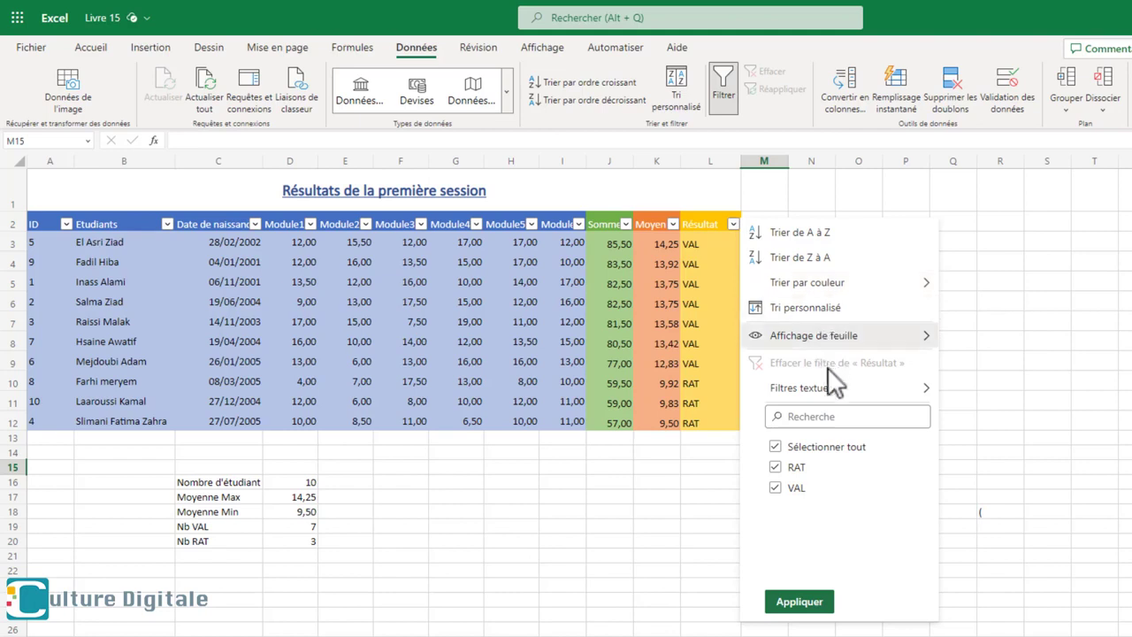
{"action": "left_click", "coordinate": [774, 446]}
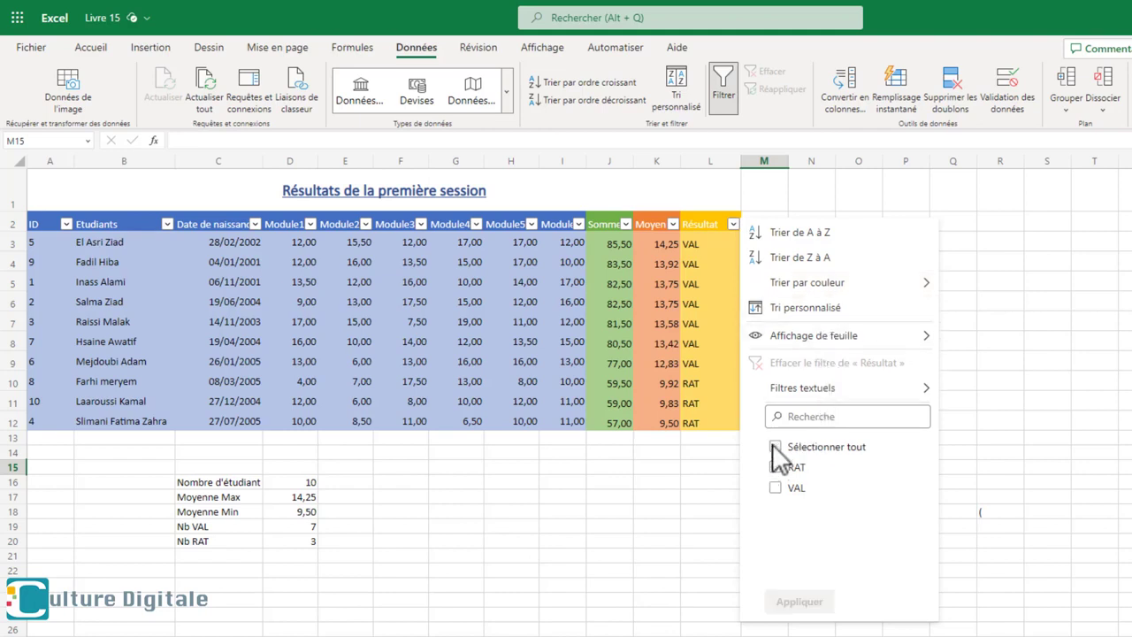
{"action": "left_click", "coordinate": [775, 488]}
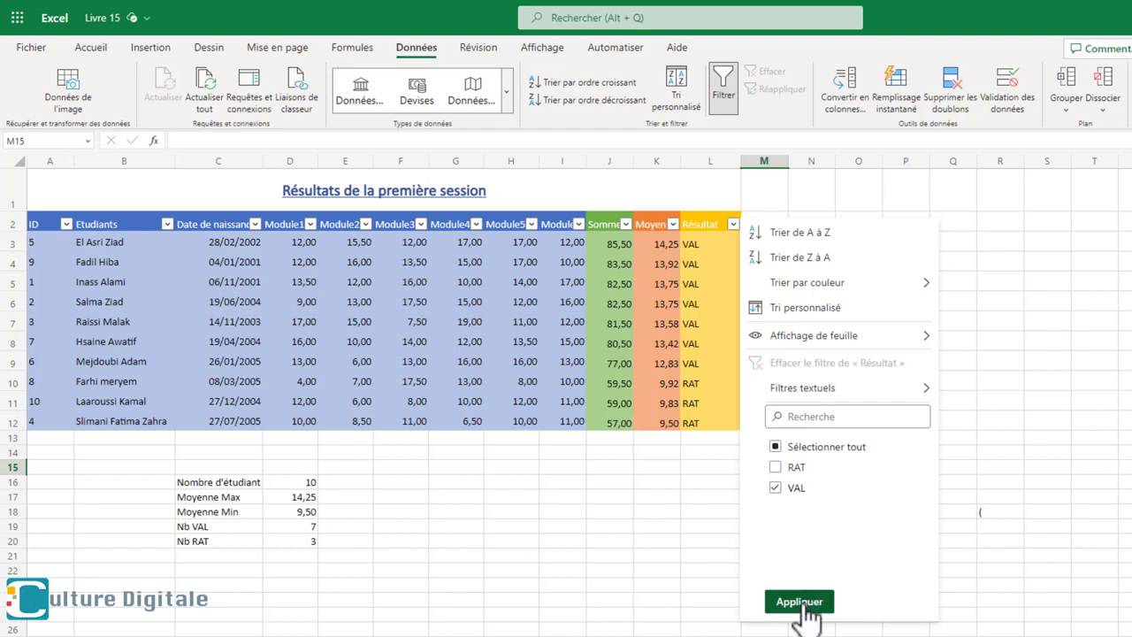
{"action": "left_click", "coordinate": [801, 605]}
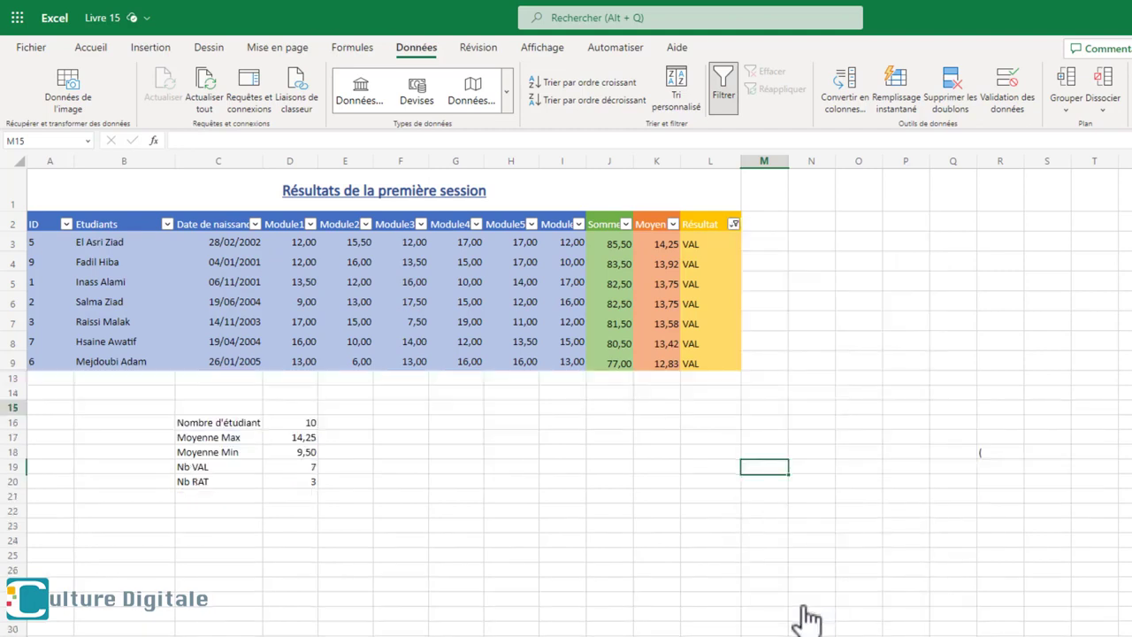
- Switch the Résultat filter to show only RAT, and restore the display of all results
{"action": "left_click", "coordinate": [733, 225]}
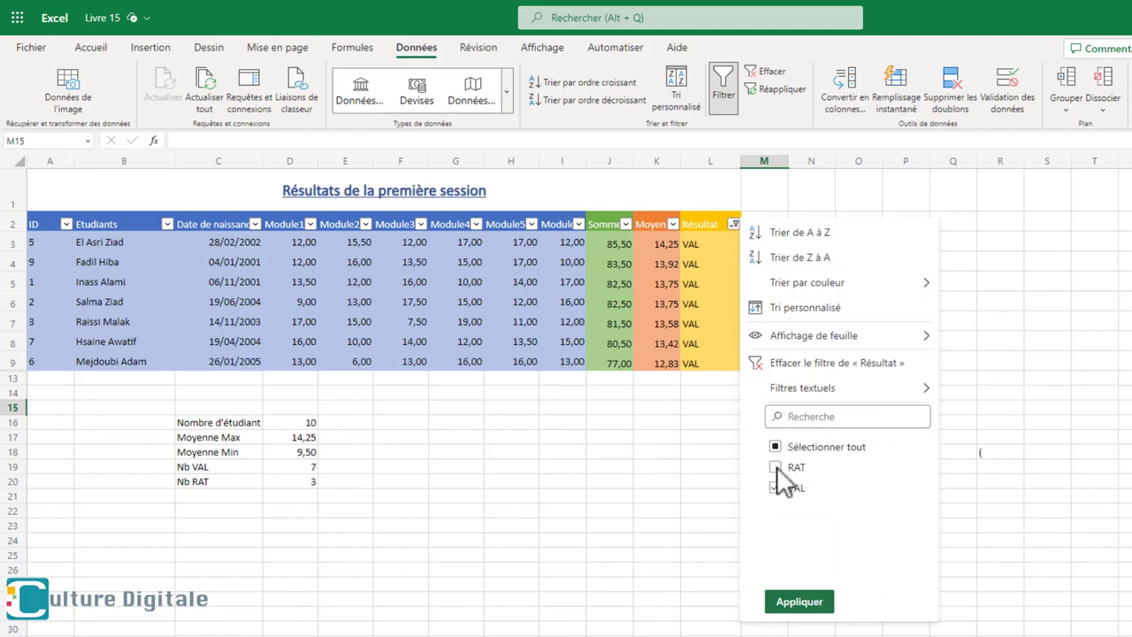
{"action": "left_click", "coordinate": [776, 488]}
{"action": "left_click", "coordinate": [800, 603]}
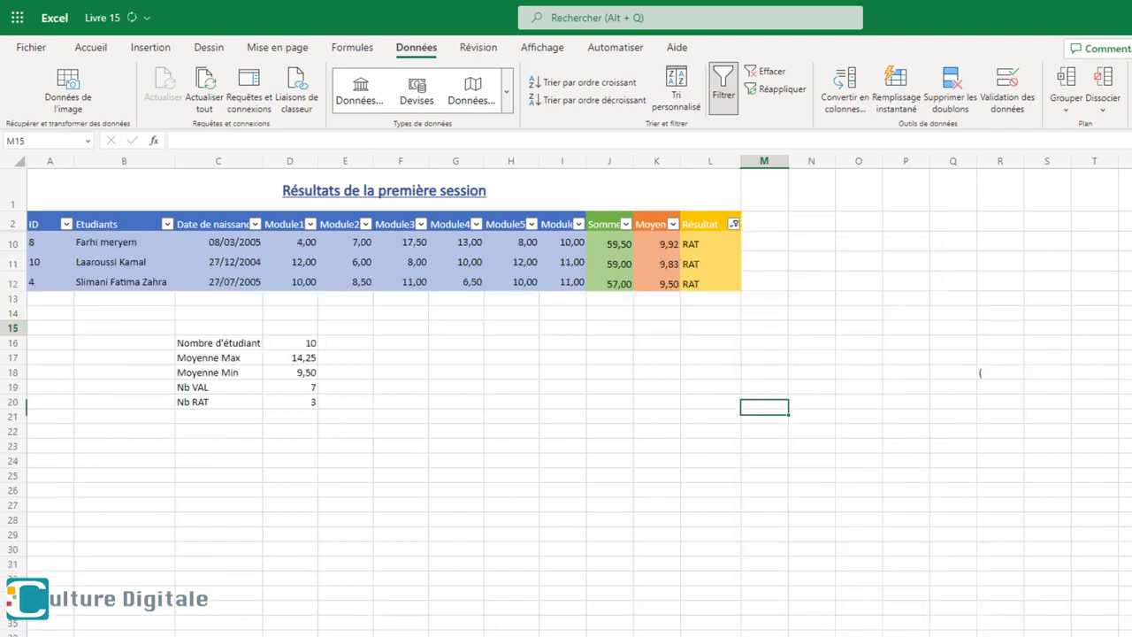
{"action": "left_click", "coordinate": [733, 225]}
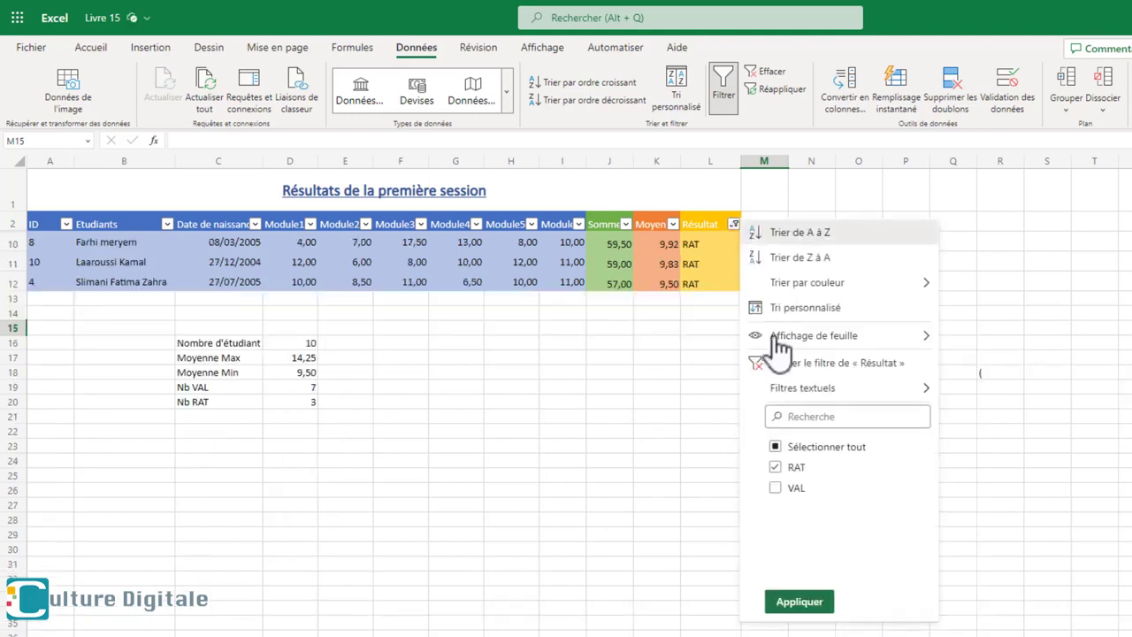
{"action": "left_click", "coordinate": [804, 604]}
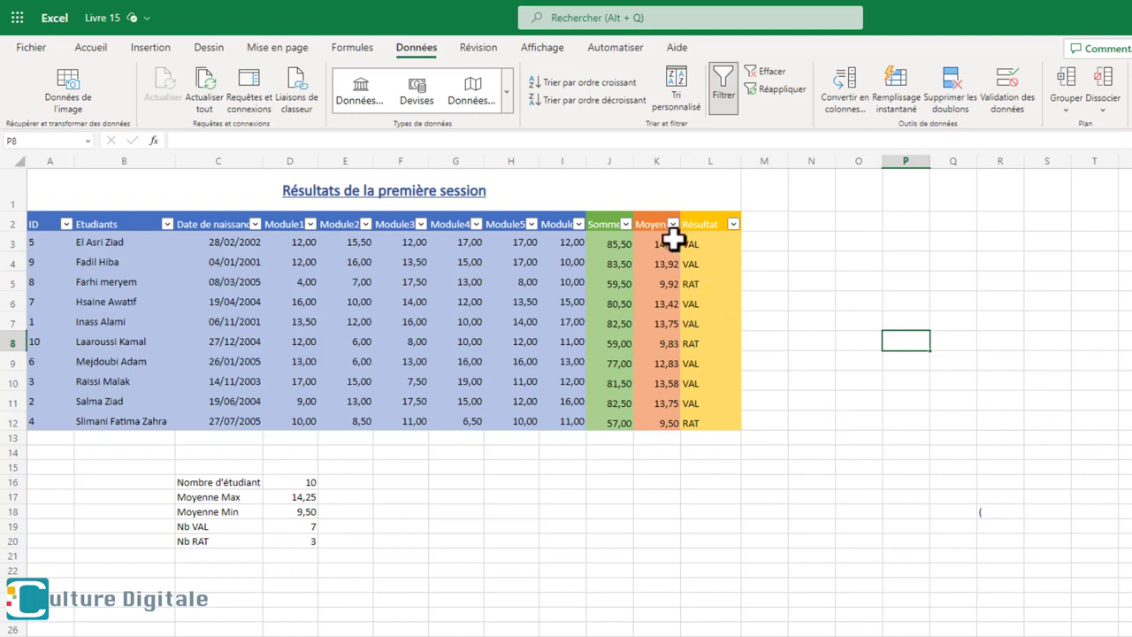
- Apply a custom number filter on Moyenne to show averages greater than or equal to 10
{"action": "left_click", "coordinate": [673, 224]}
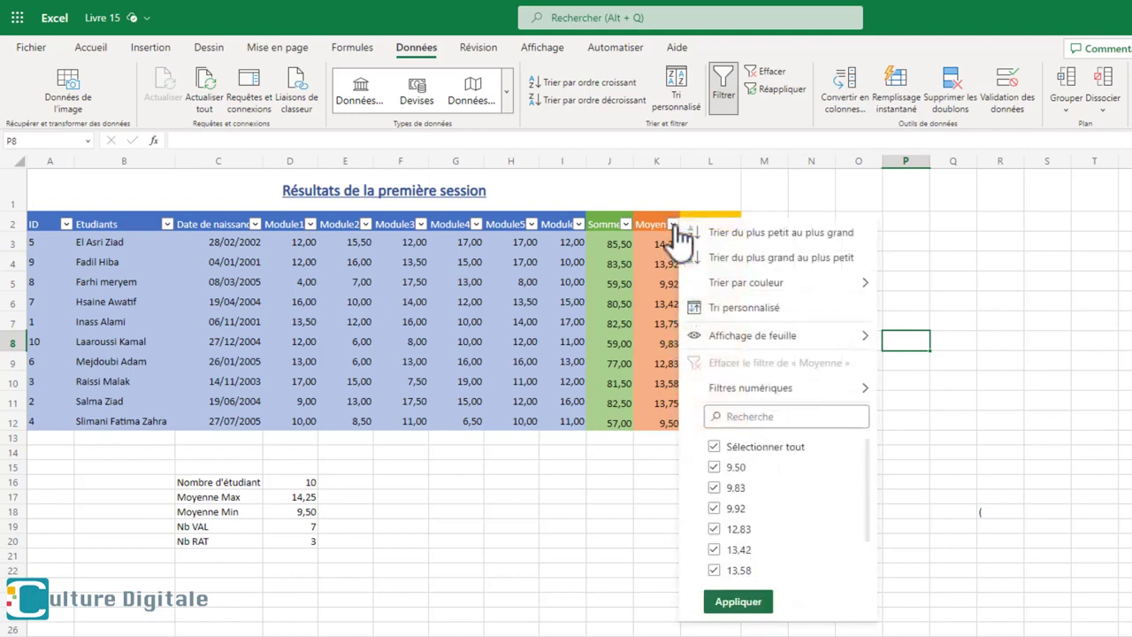
{"action": "left_click", "coordinate": [793, 391]}
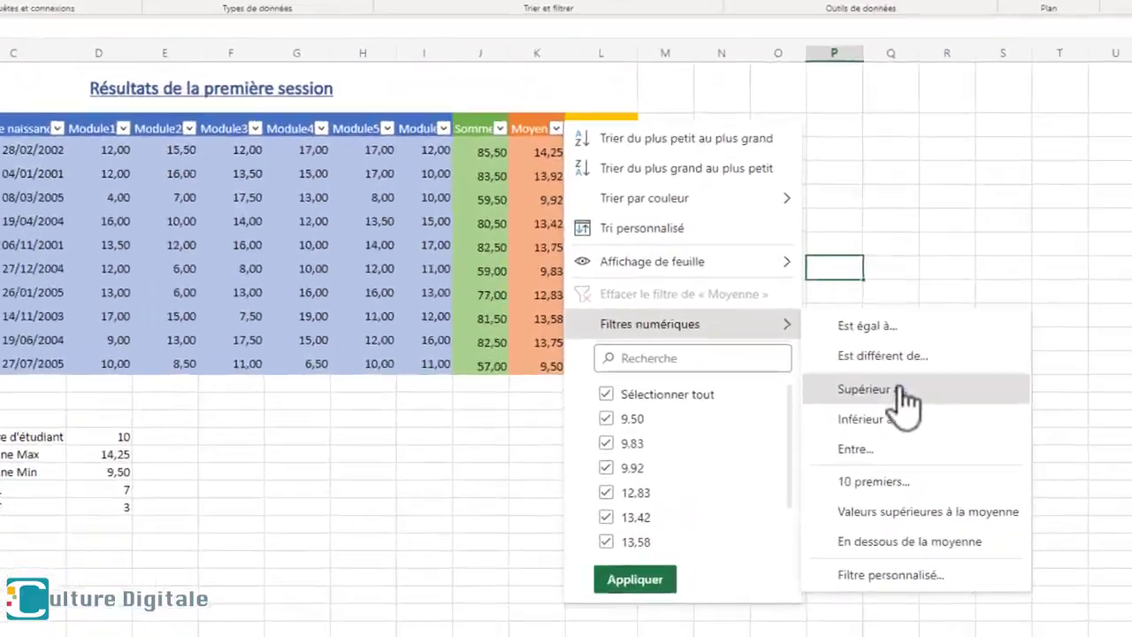
{"action": "left_click", "coordinate": [902, 389]}
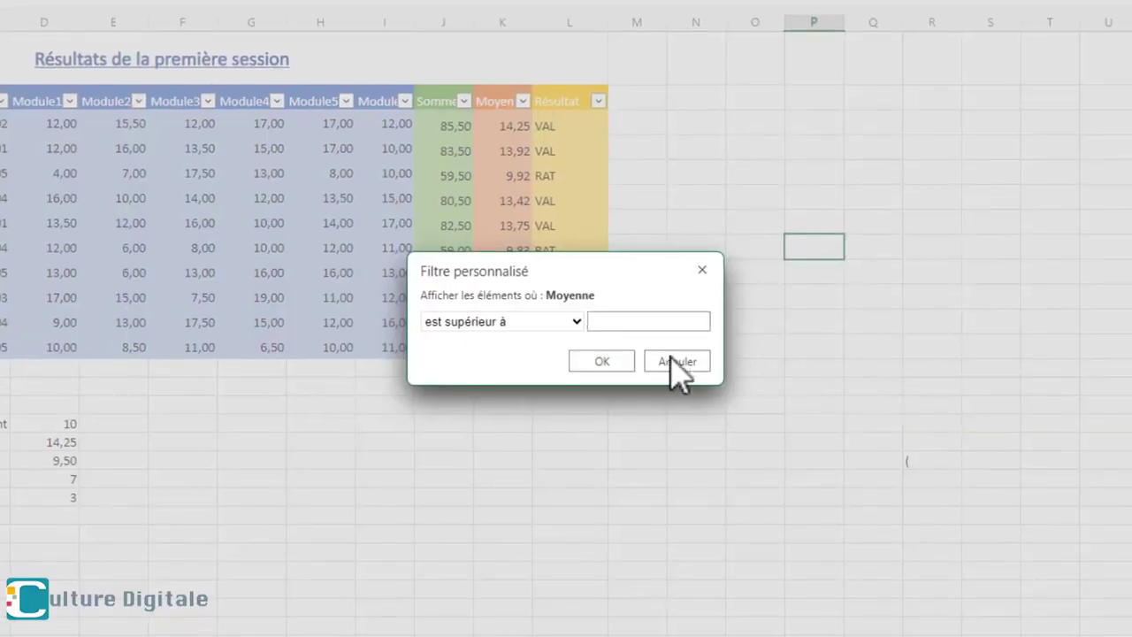
{"action": "left_click", "coordinate": [559, 322]}
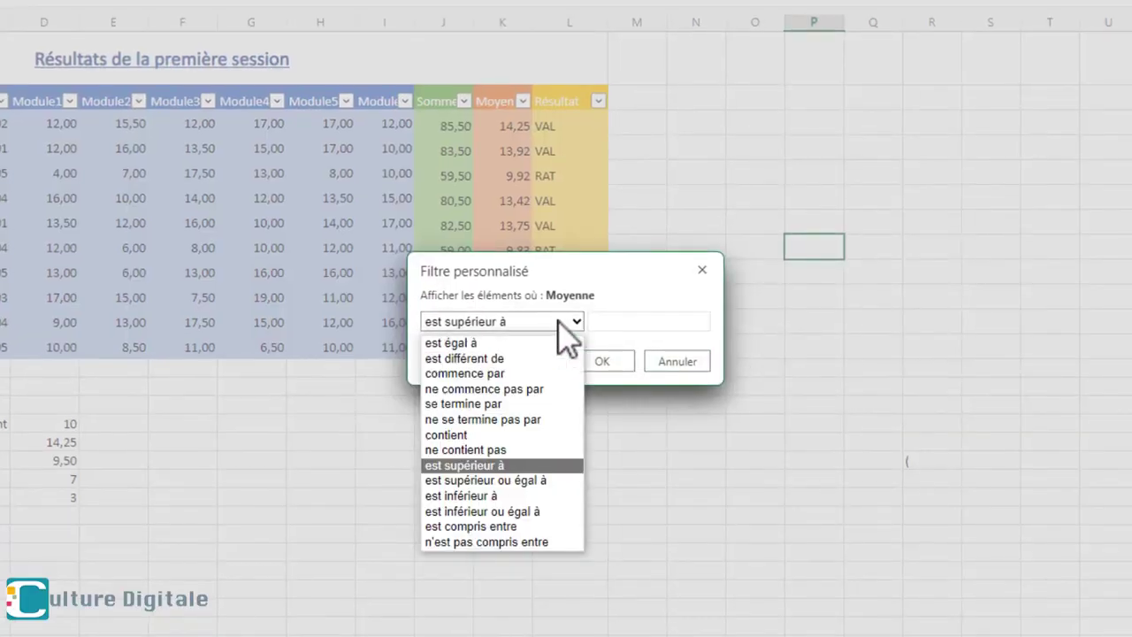
{"action": "left_click", "coordinate": [543, 485]}
{"action": "left_click", "coordinate": [659, 322]}
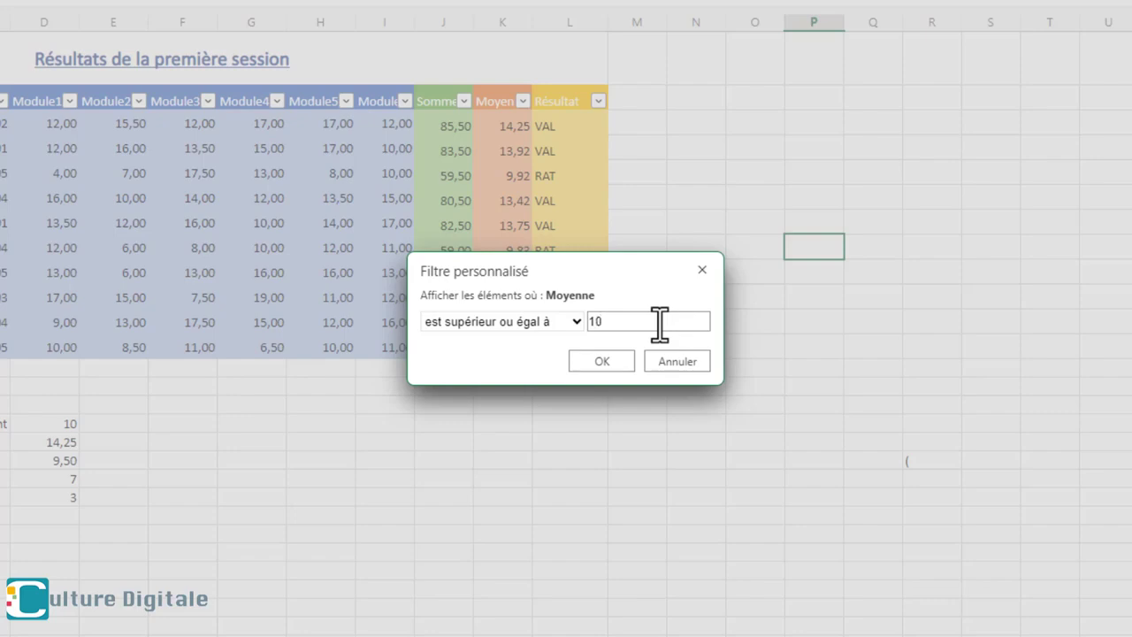
{"action": "left_click", "coordinate": [602, 362]}
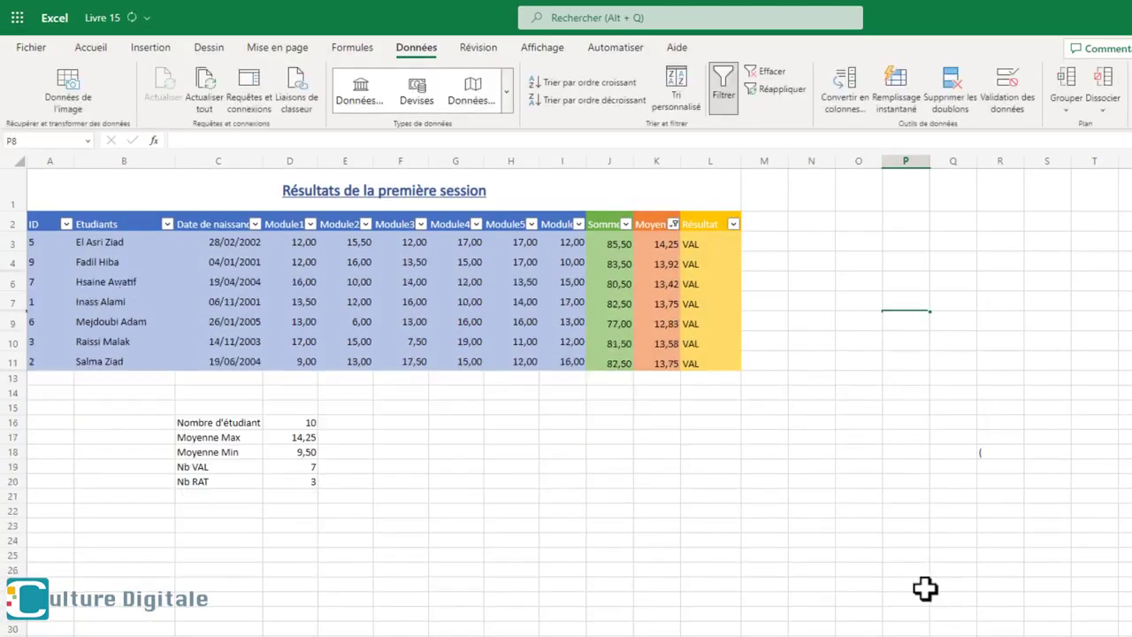
- Replace the Moyenne filter with a number filter showing only averages less than 10
{"action": "left_click", "coordinate": [674, 224]}
{"action": "left_click", "coordinate": [745, 360]}
{"action": "left_click", "coordinate": [673, 224]}
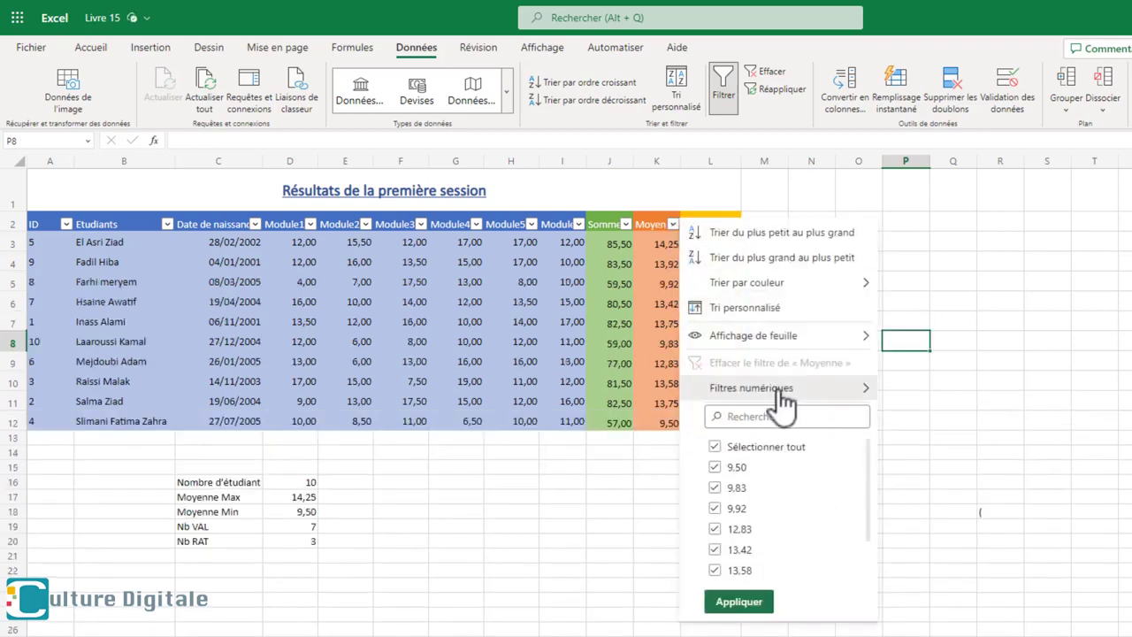
{"action": "mouse_move", "coordinate": [782, 390]}
{"action": "left_click", "coordinate": [937, 488]}
{"action": "type", "text": "10"}
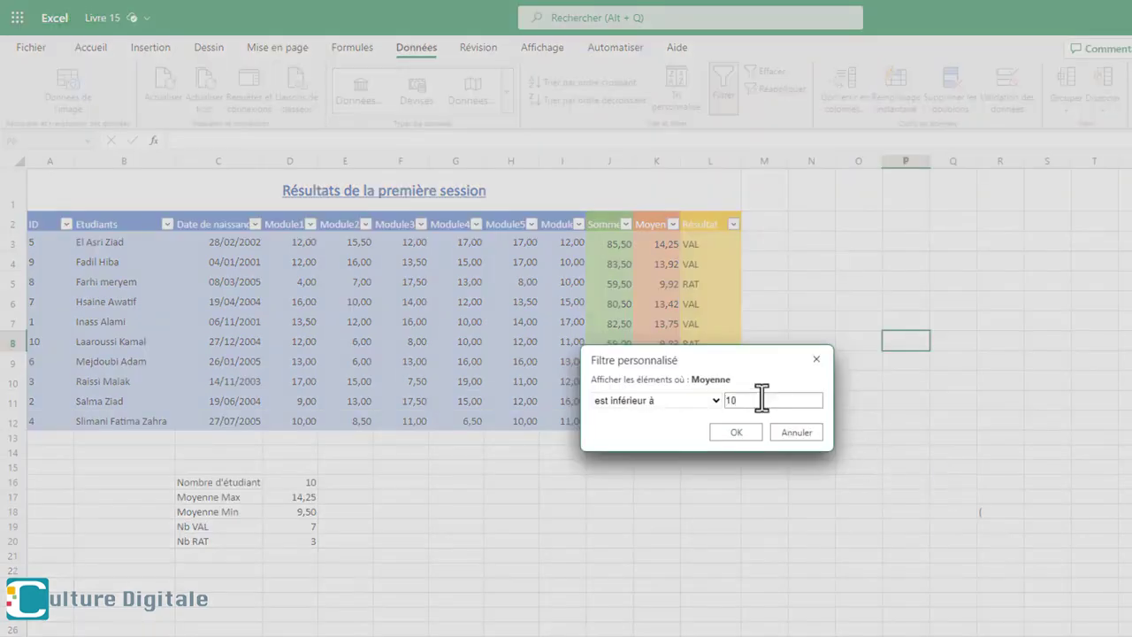
{"action": "left_click", "coordinate": [753, 432]}
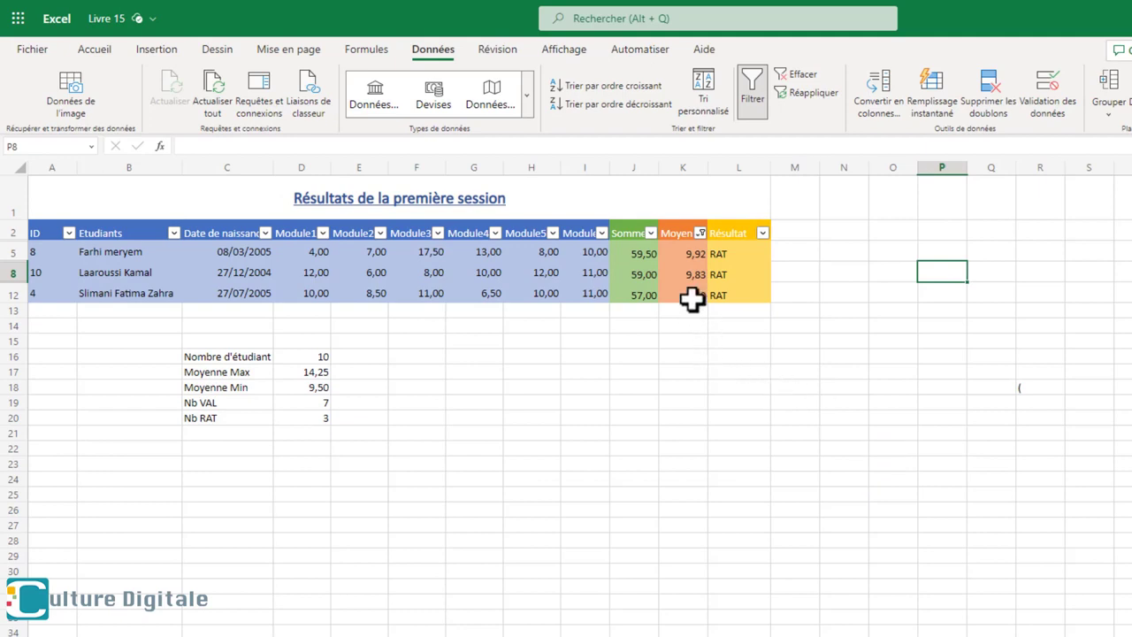
- Clear the Moyenne filter and turn off filtering for the results table
{"action": "left_click", "coordinate": [703, 234]}
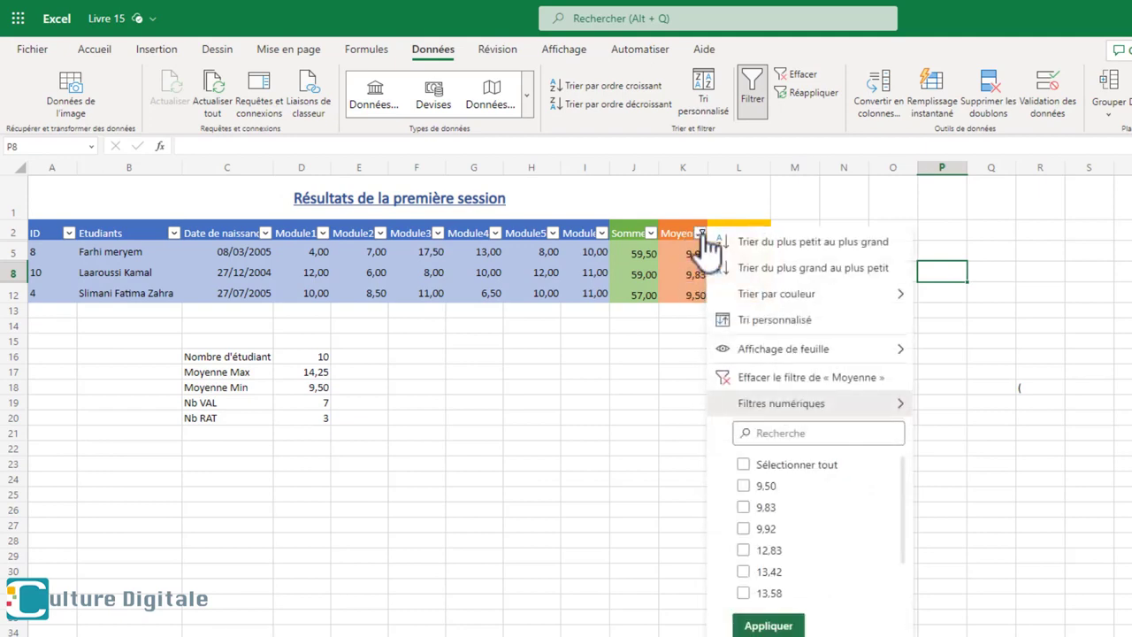
{"action": "left_click", "coordinate": [789, 382]}
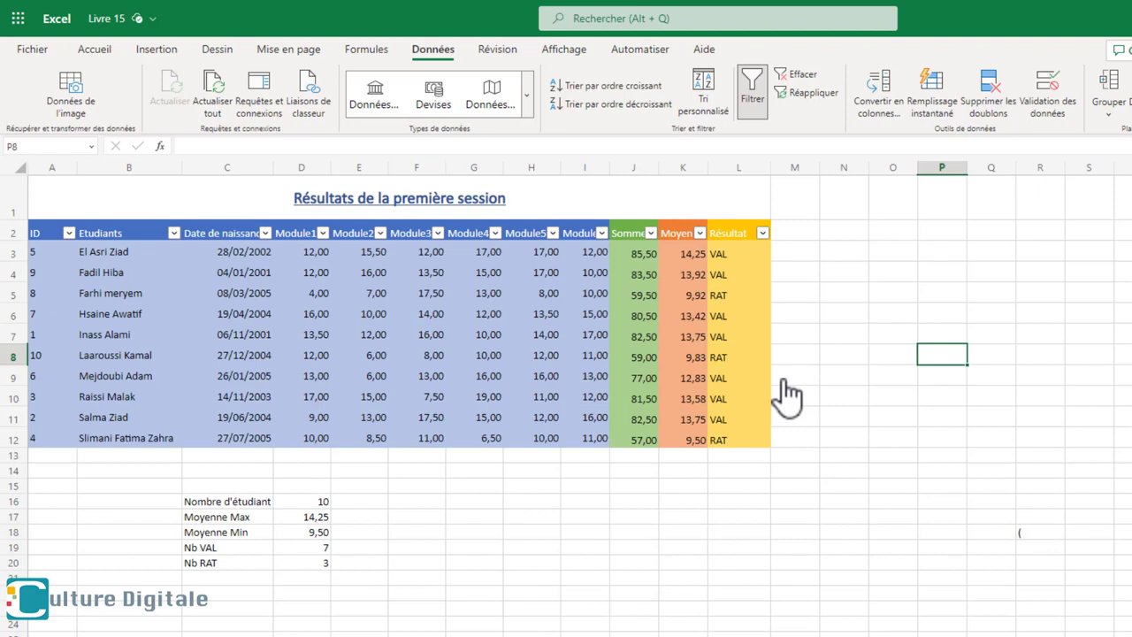
{"action": "left_click", "coordinate": [753, 89]}
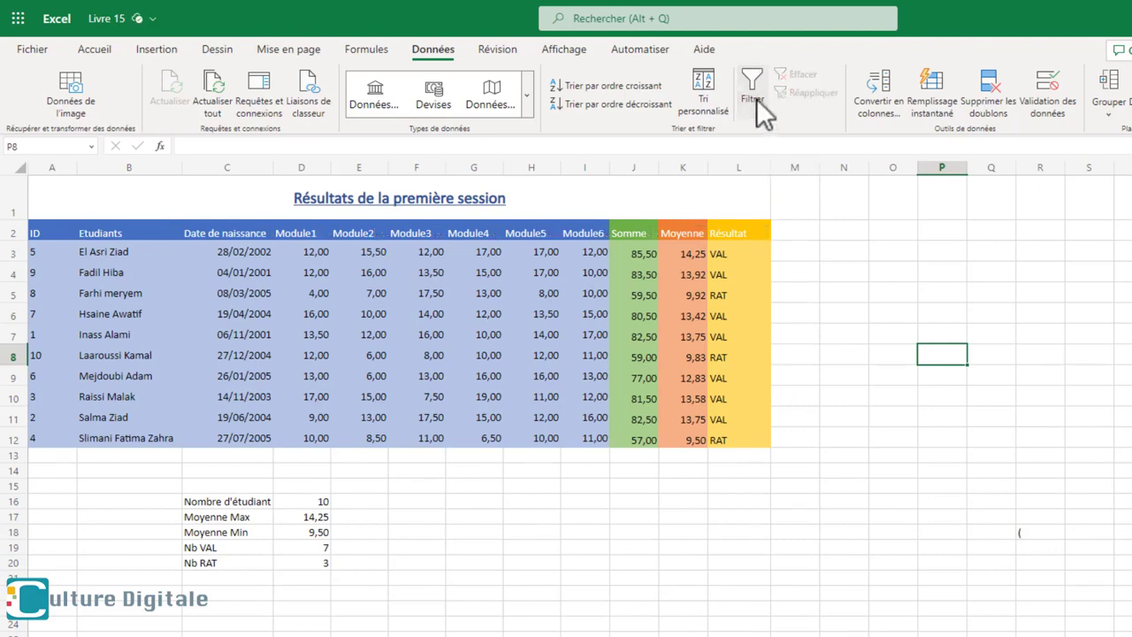